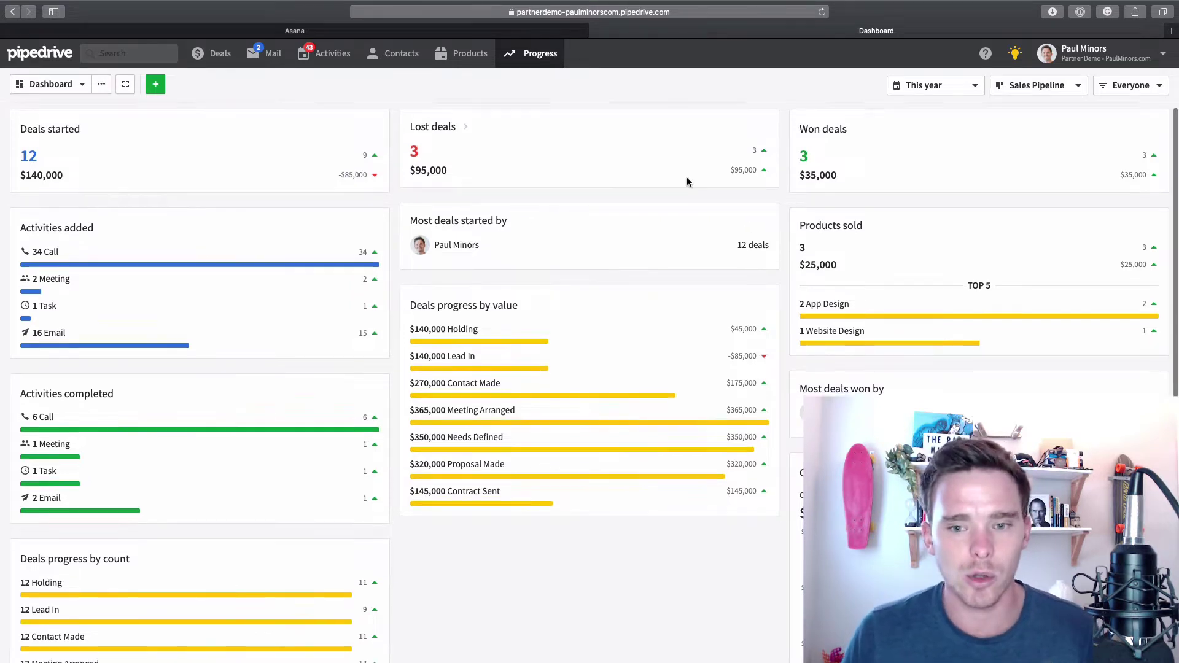
Step: Review the dashboard's date range, pipeline and owner filters, keeping everyone selected
click(923, 86)
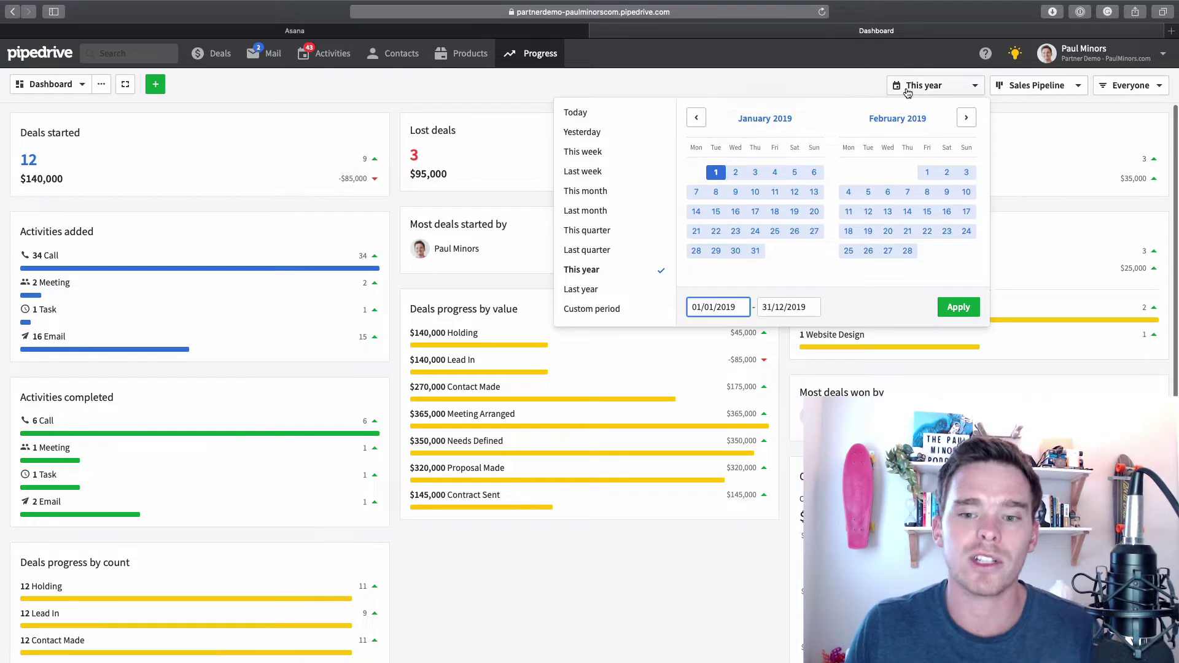
click(918, 85)
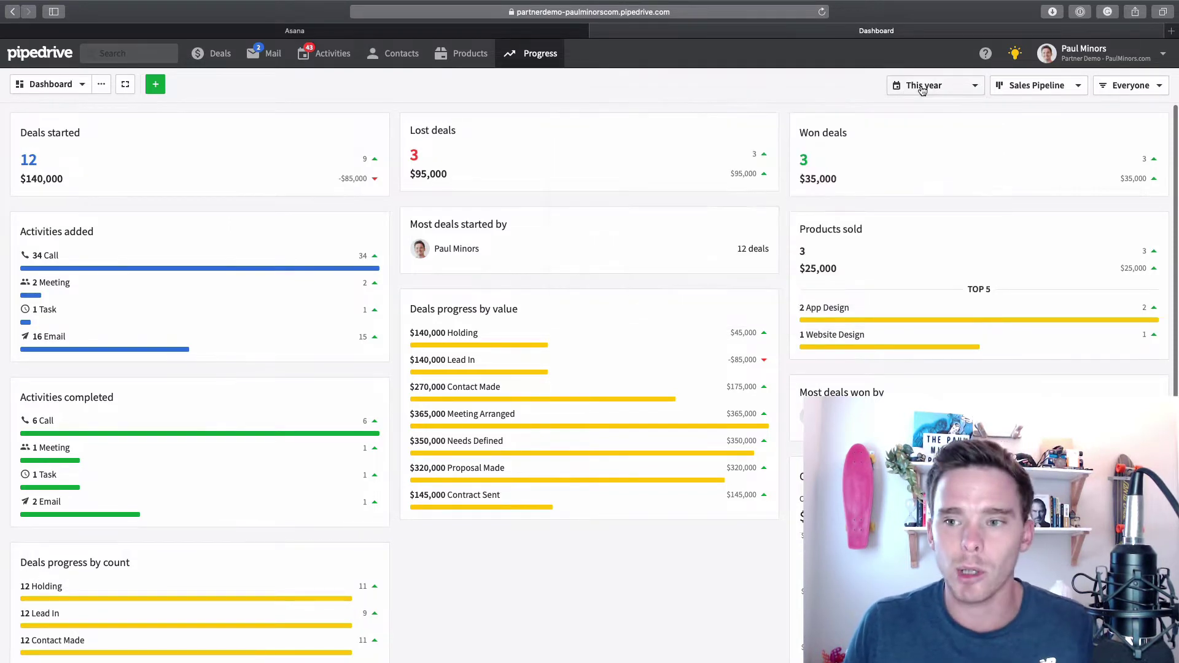
click(1010, 86)
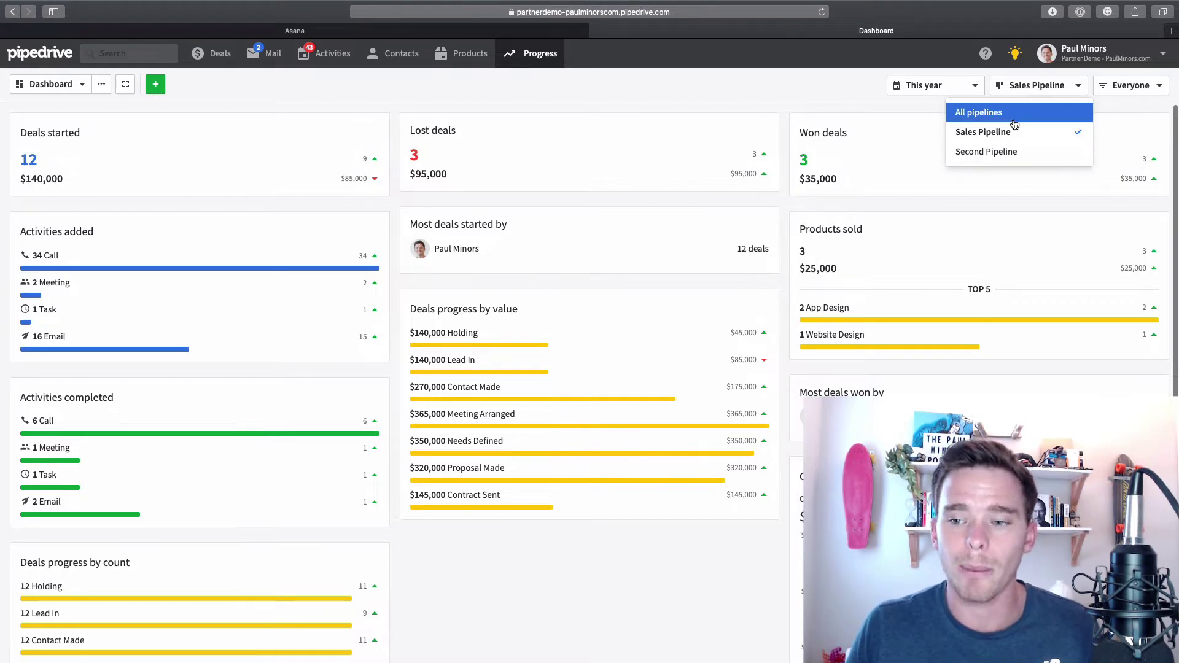
click(915, 116)
click(1130, 86)
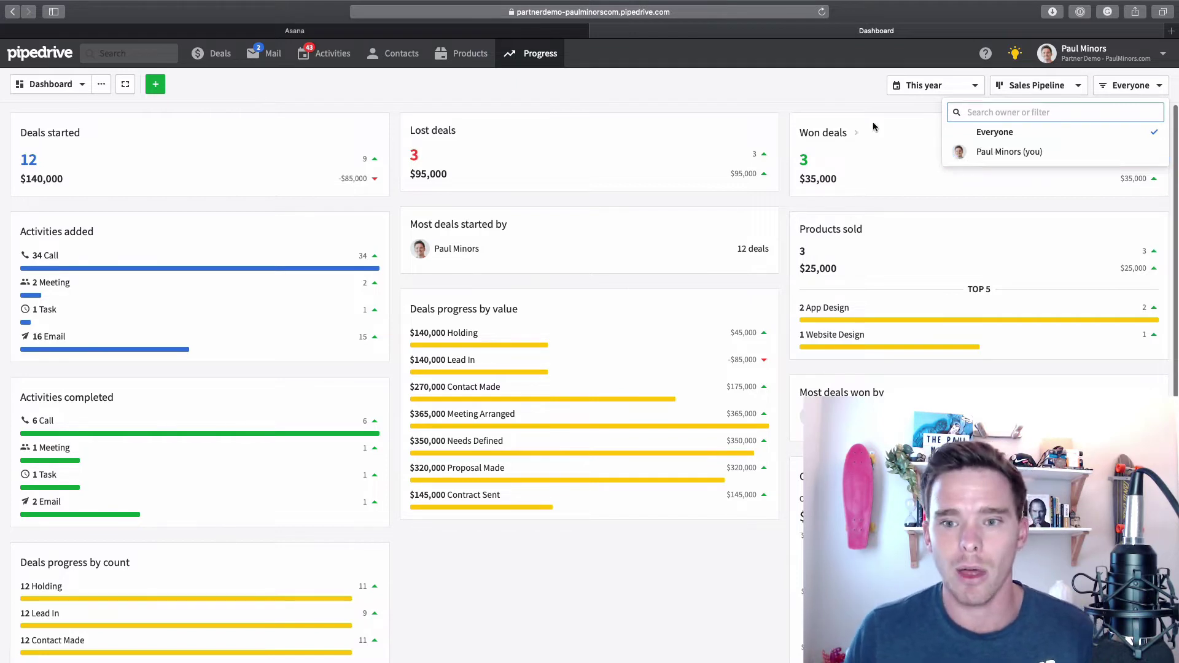
click(846, 87)
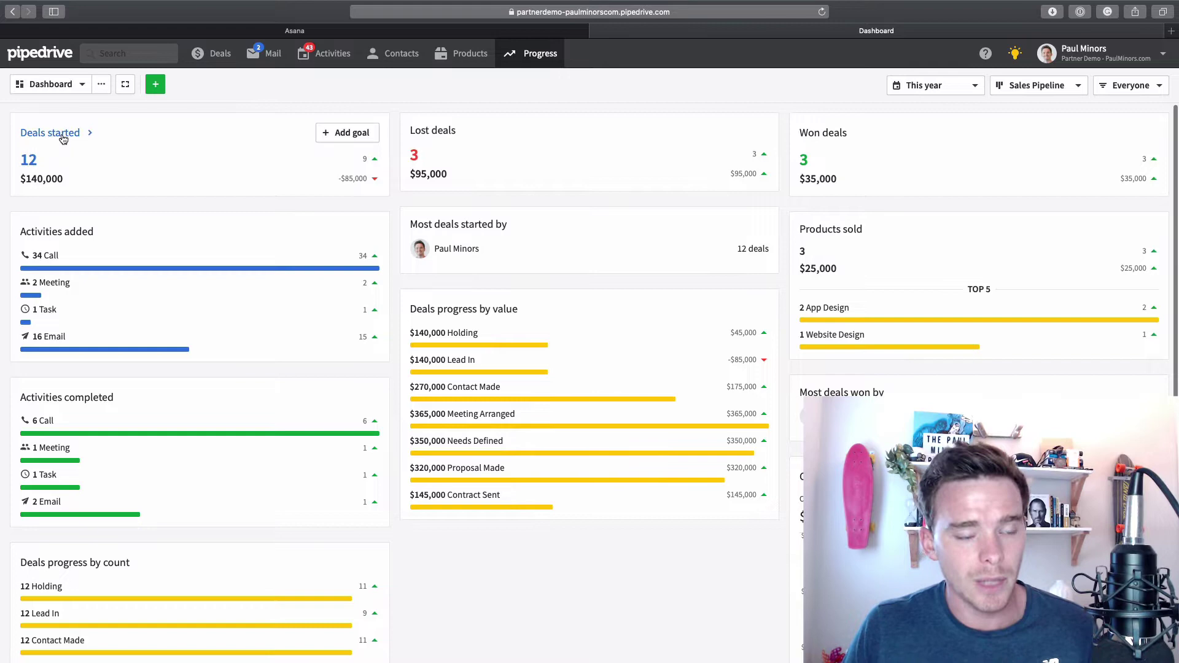
Step: List the 12 deals started this year, then open the full Deals started report
click(31, 163)
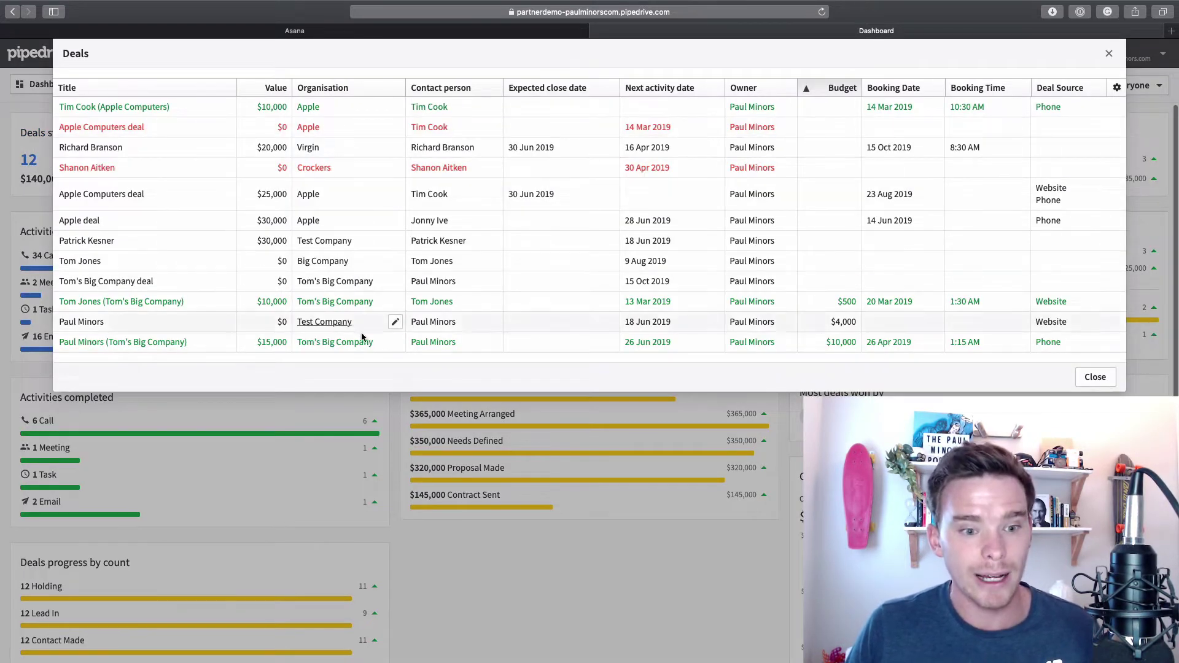
click(1094, 378)
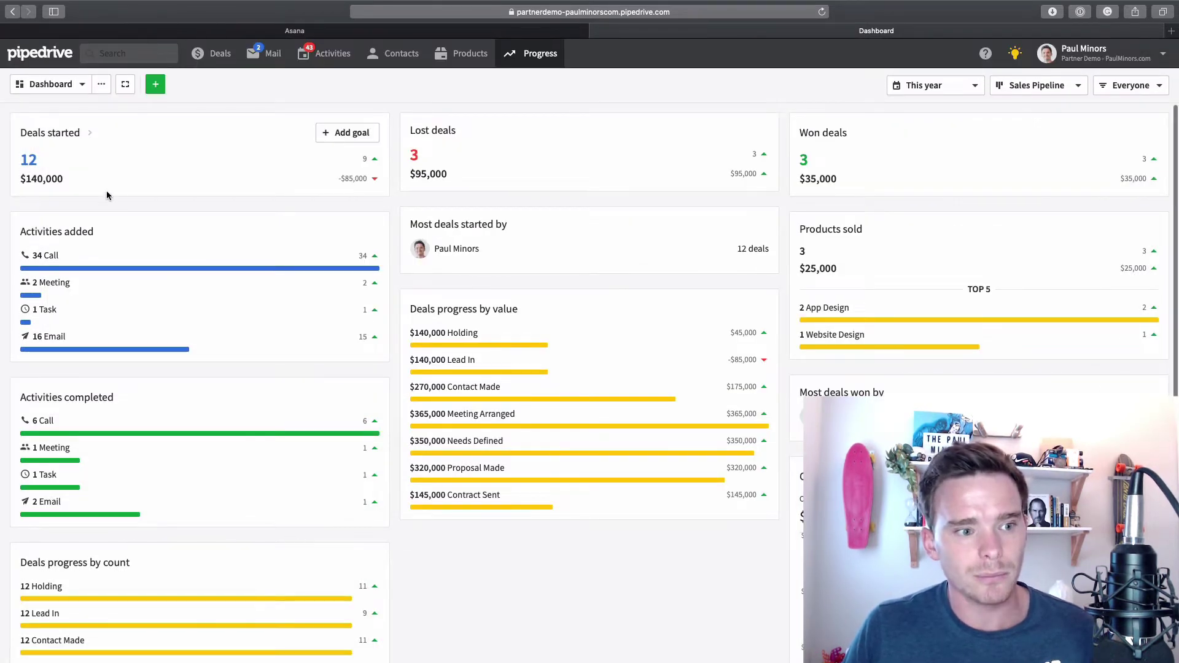
click(71, 136)
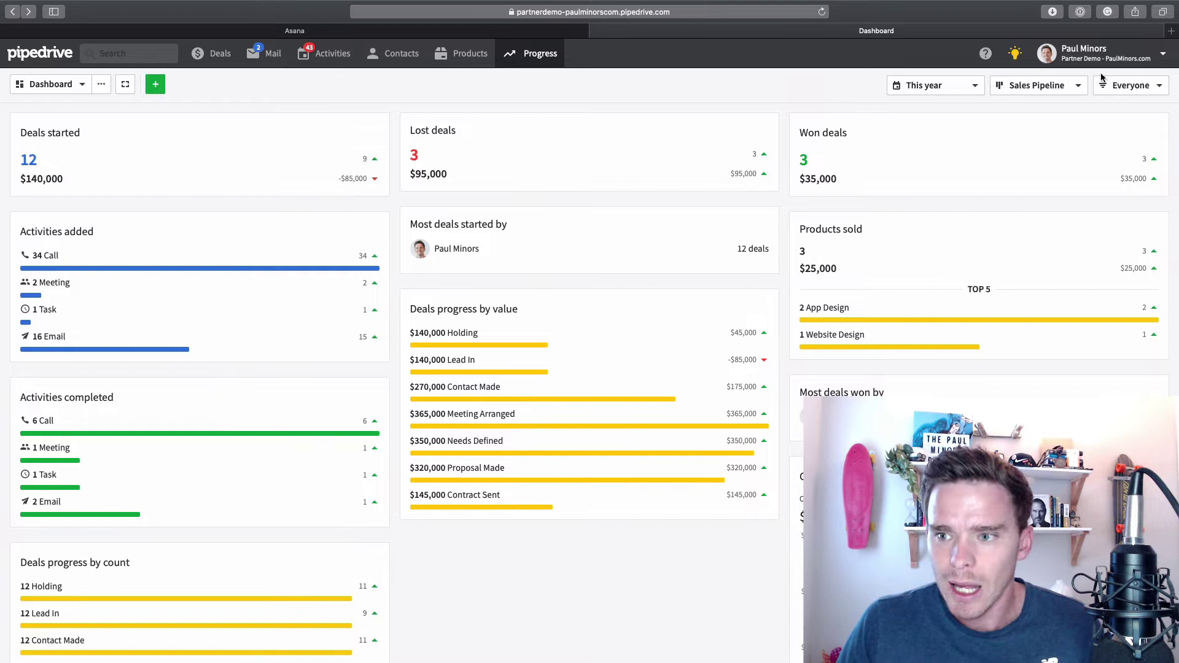
Step: Go to Progress reports and review the pipeline, team and date filters without changing them
mouse_move(539, 57)
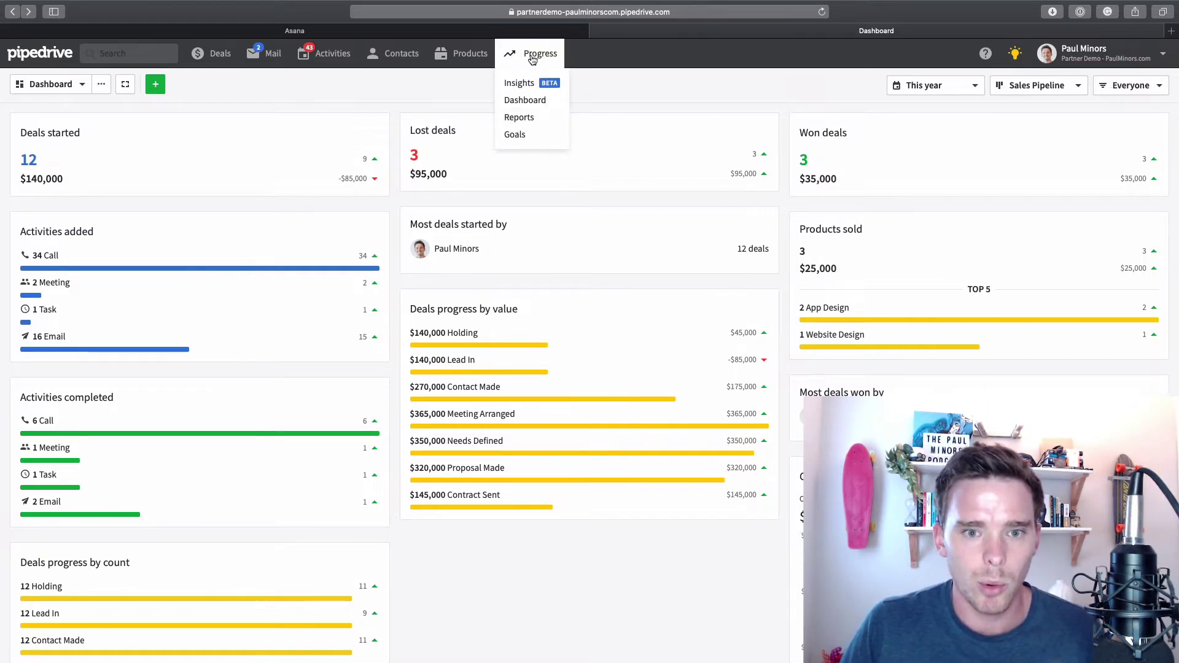
click(524, 121)
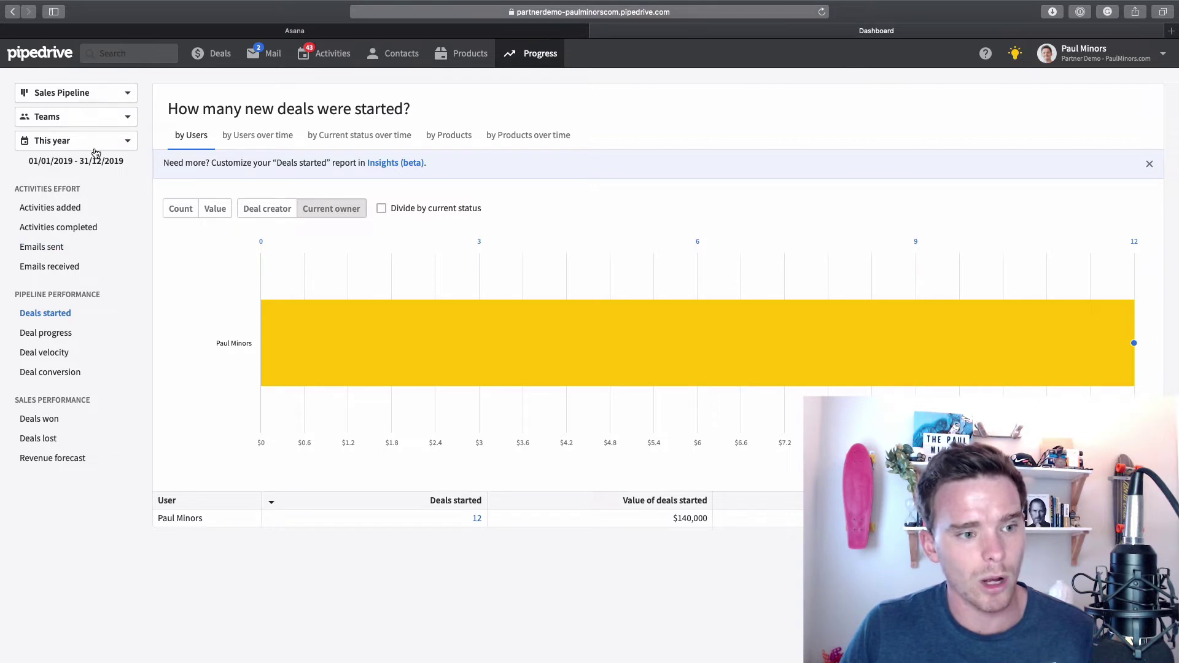
click(114, 97)
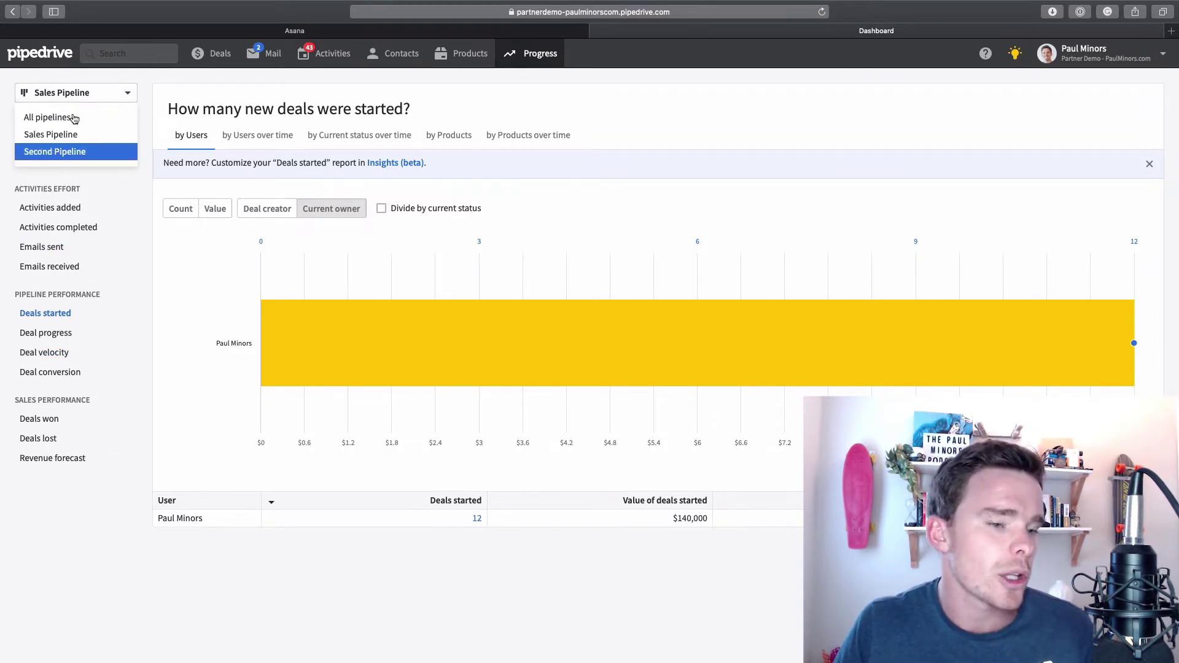
click(124, 92)
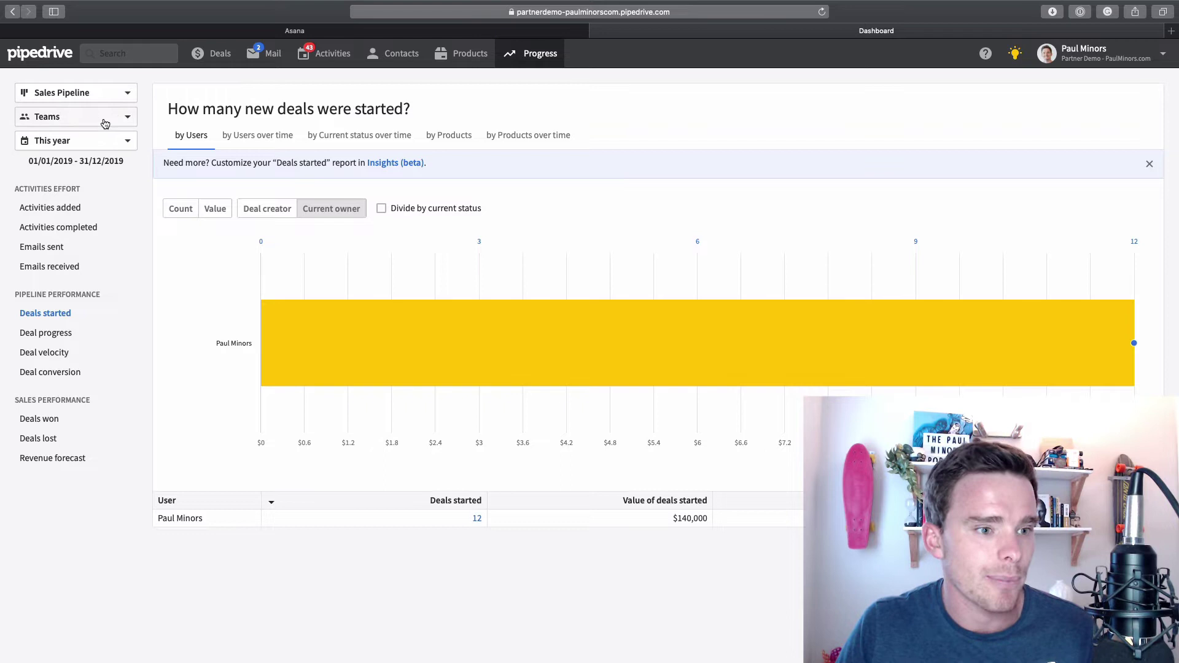
click(105, 122)
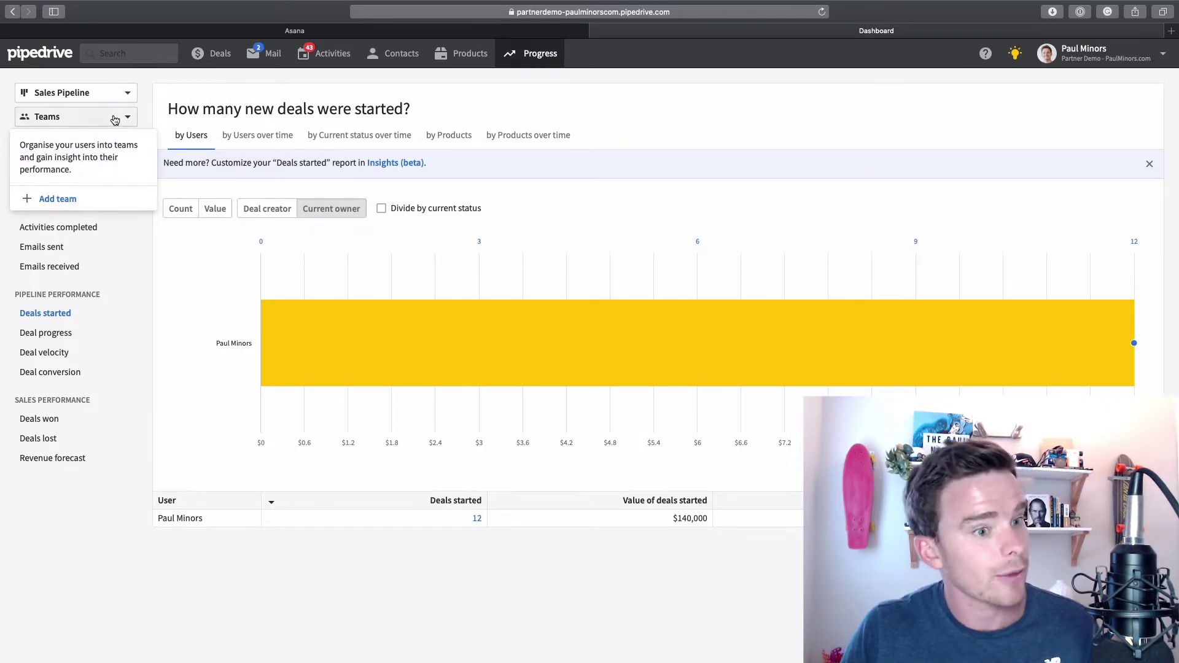
click(150, 250)
click(116, 143)
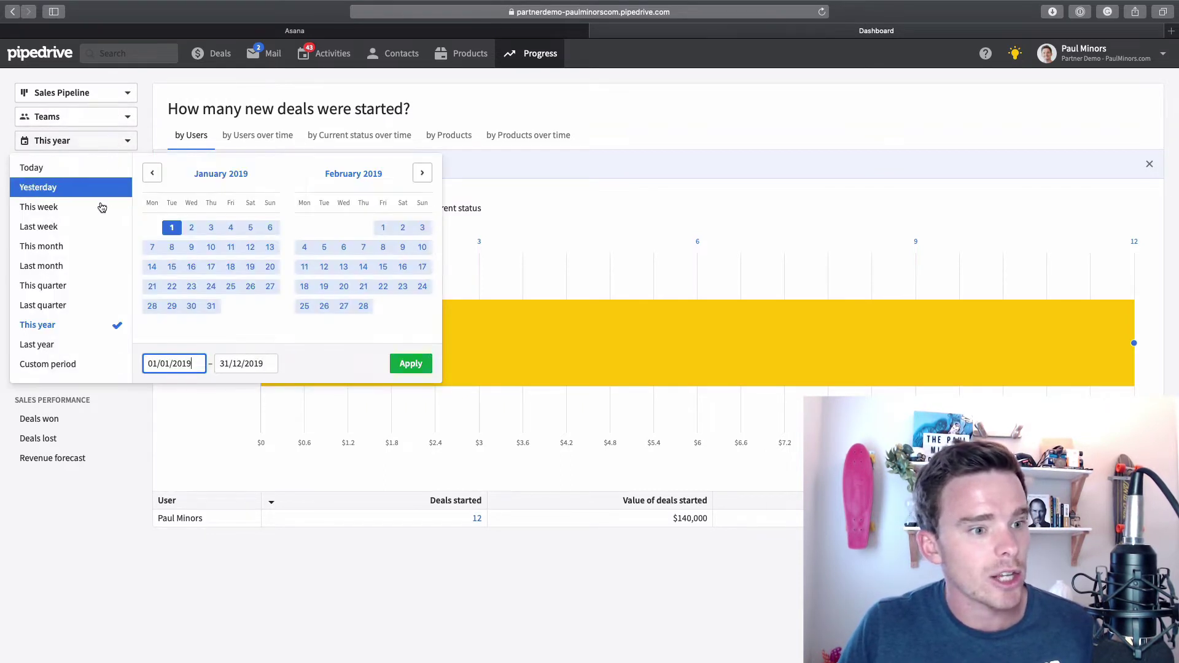
key(Escape)
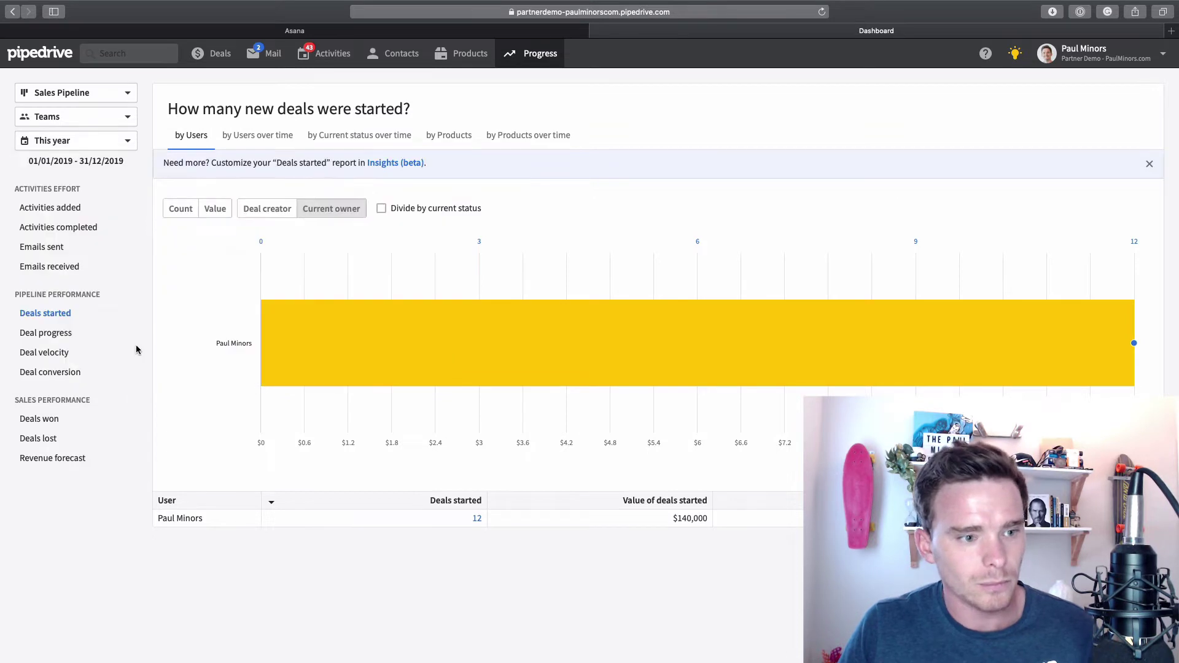
Step: View Activities added per month over time, then switch to Activities completed by type
click(94, 206)
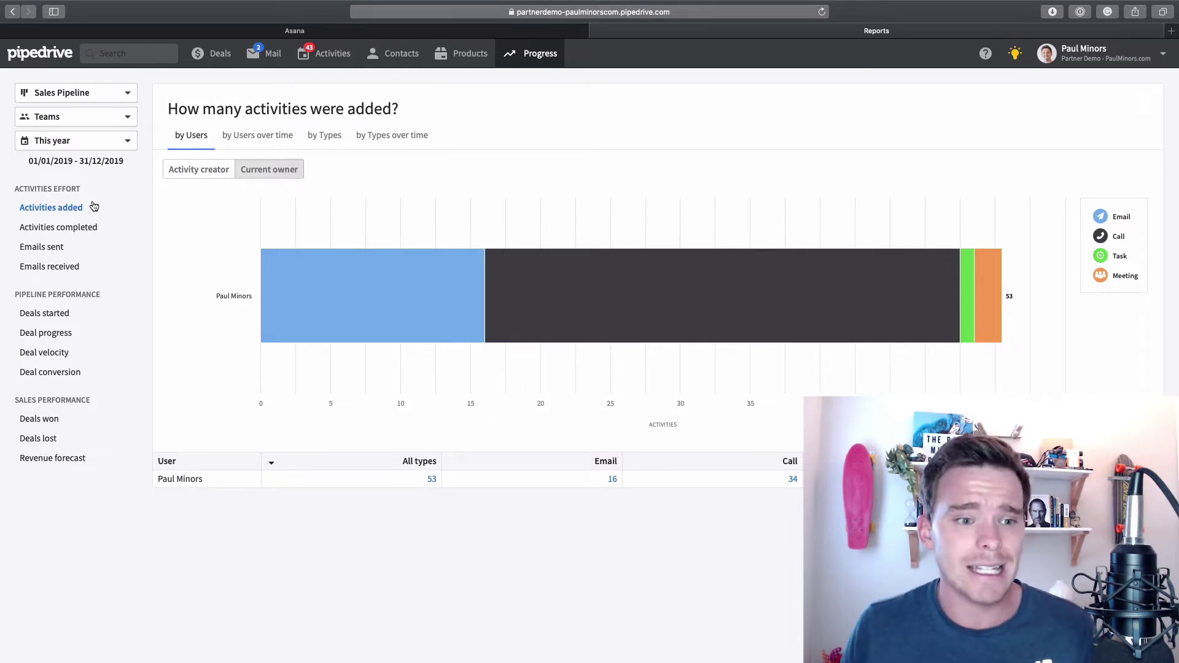
click(252, 135)
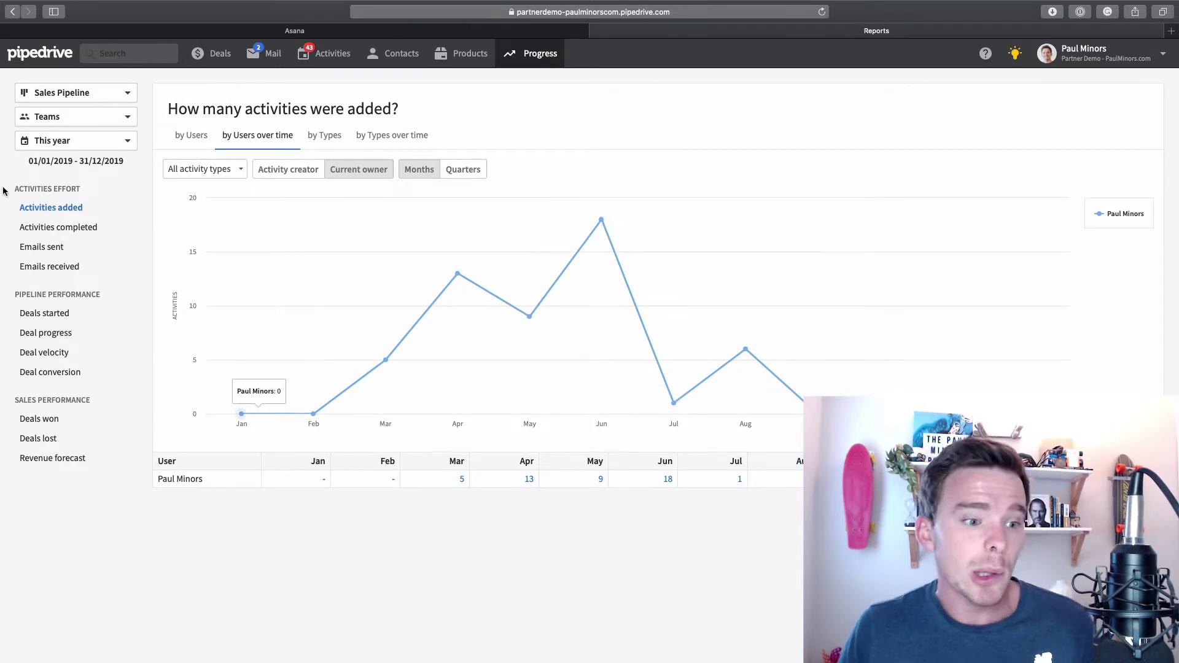
click(67, 228)
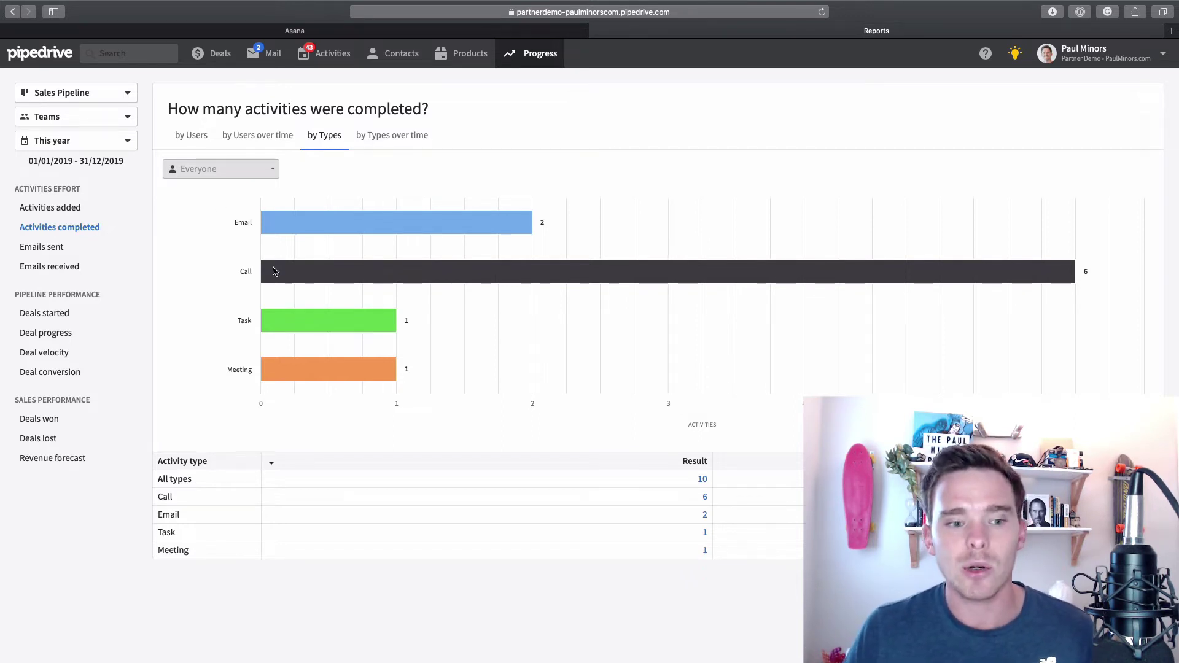
mouse_move(276, 274)
mouse_move(292, 370)
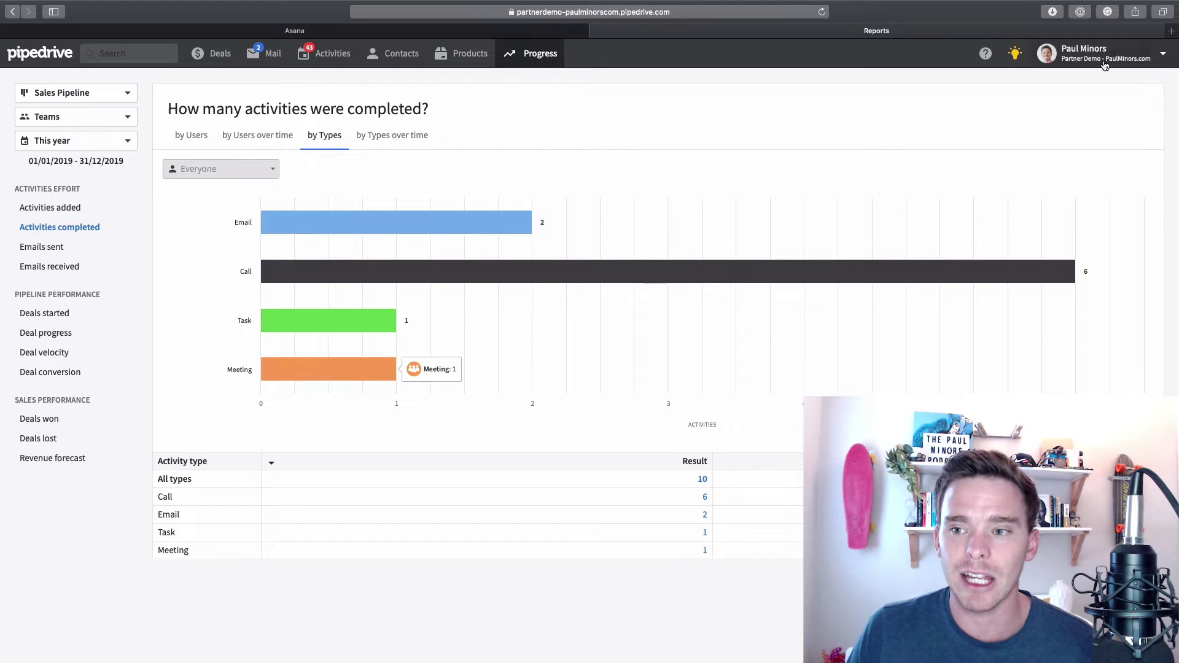
Step: Open Company settings through the account menu and list the activity types
click(1083, 54)
click(1065, 143)
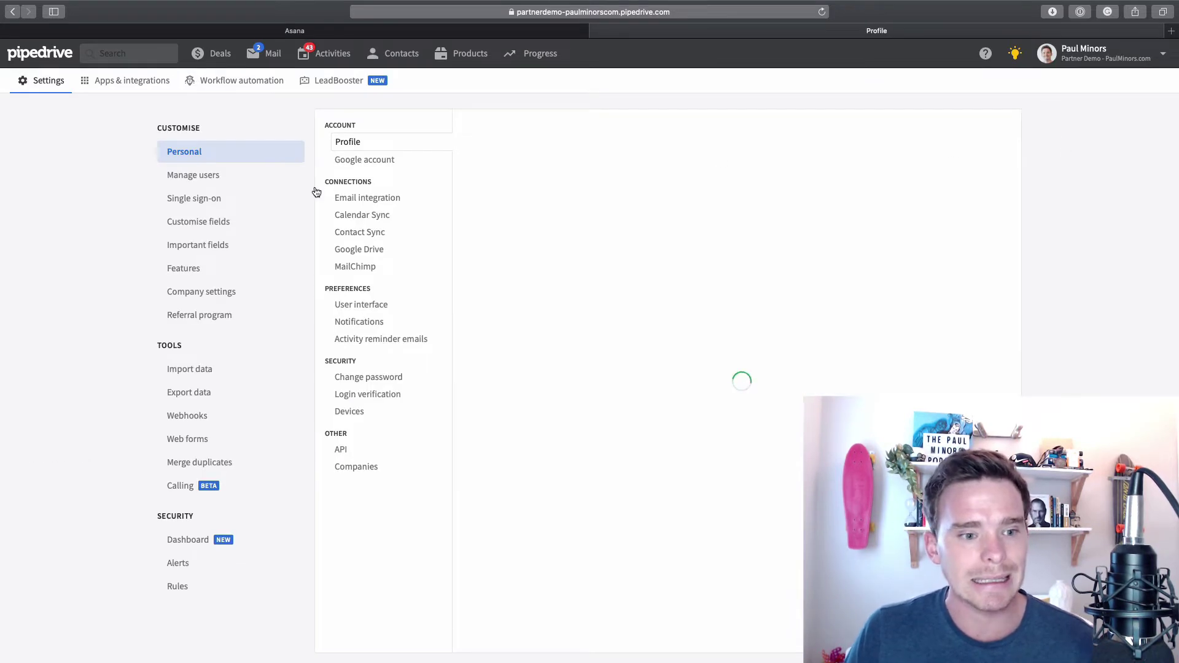
click(215, 292)
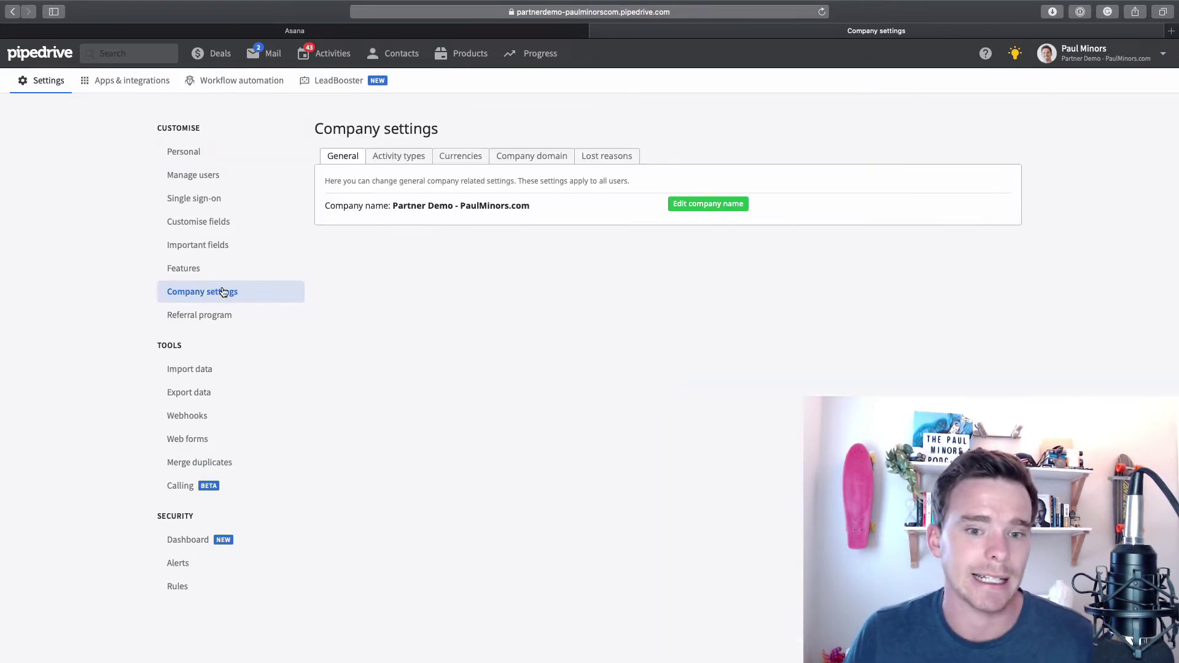
click(413, 158)
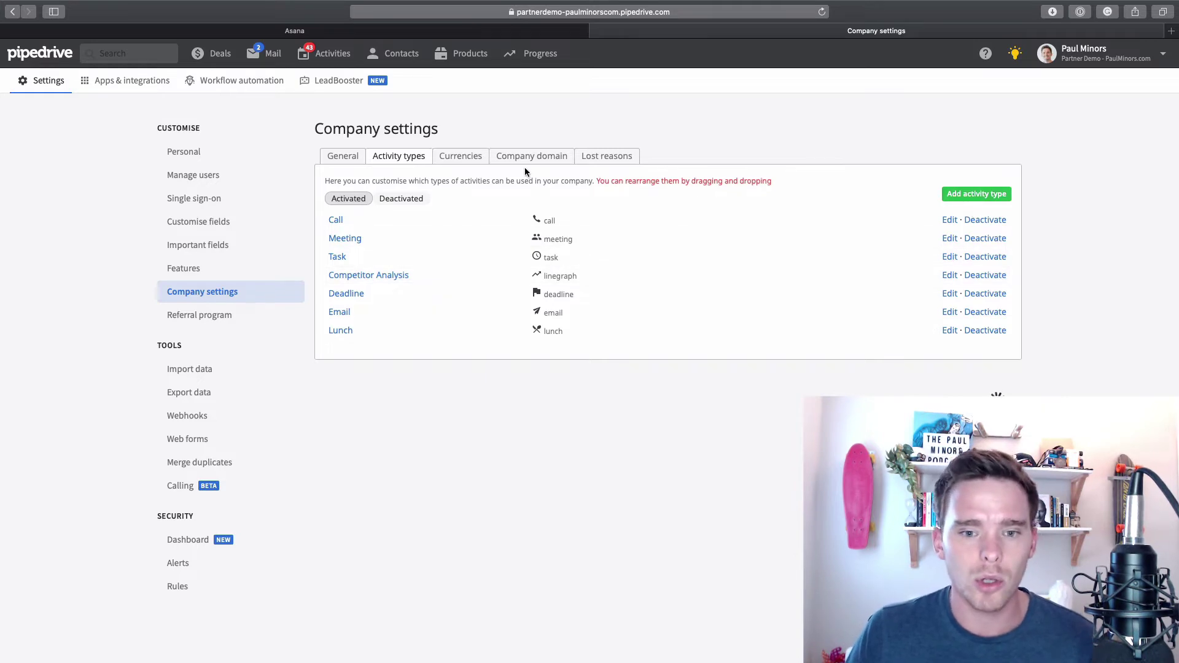
Step: Add a new 'Quote' activity type with the document icon
click(976, 194)
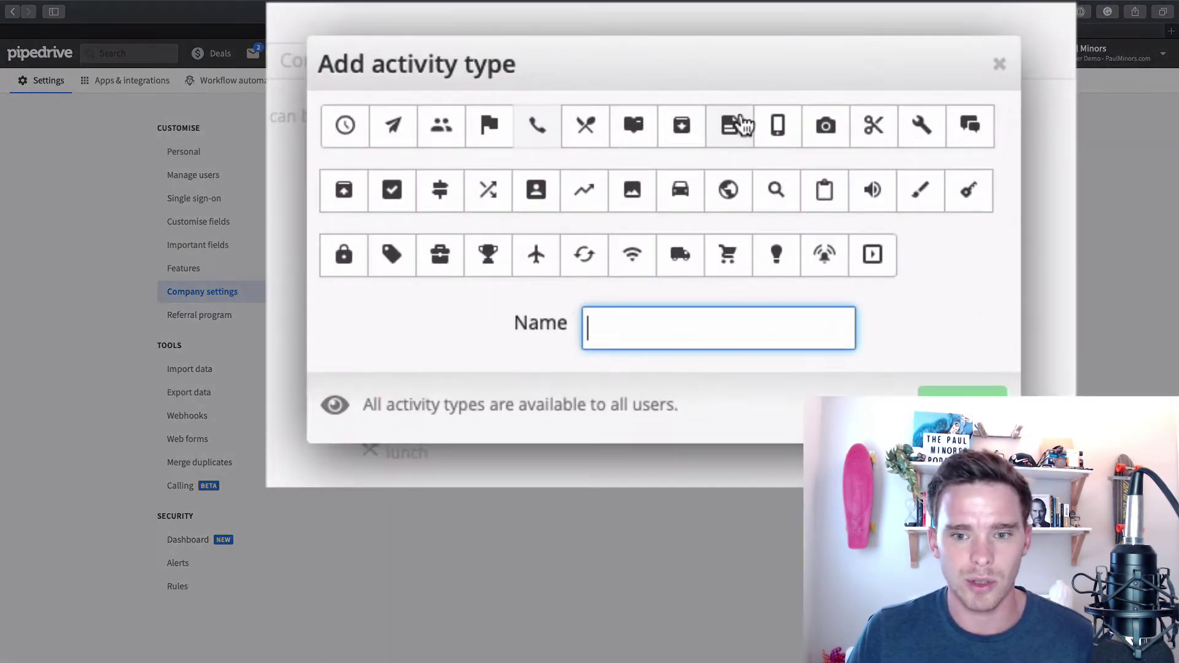
click(739, 125)
click(620, 334)
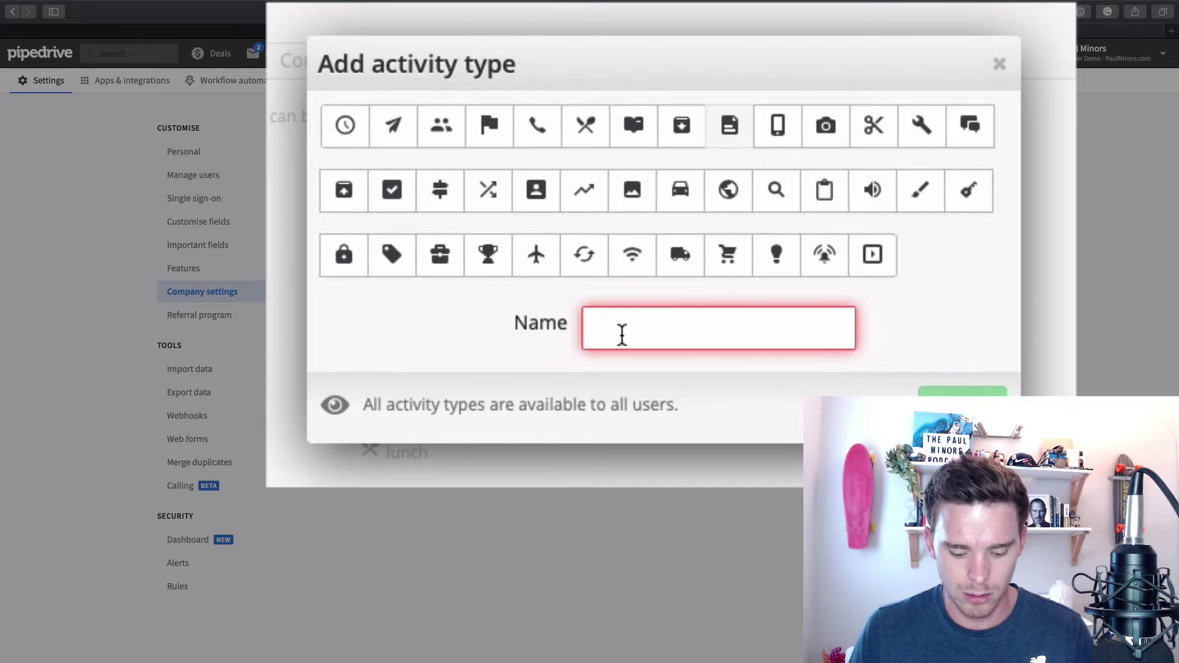
text(Quote)
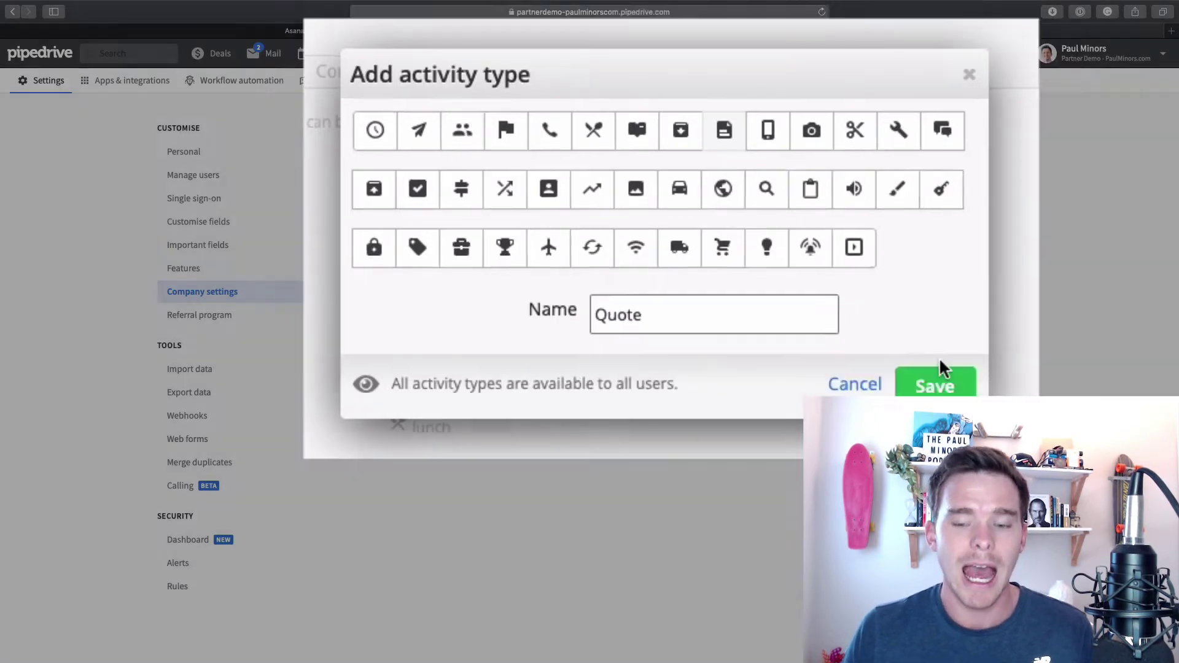
click(962, 393)
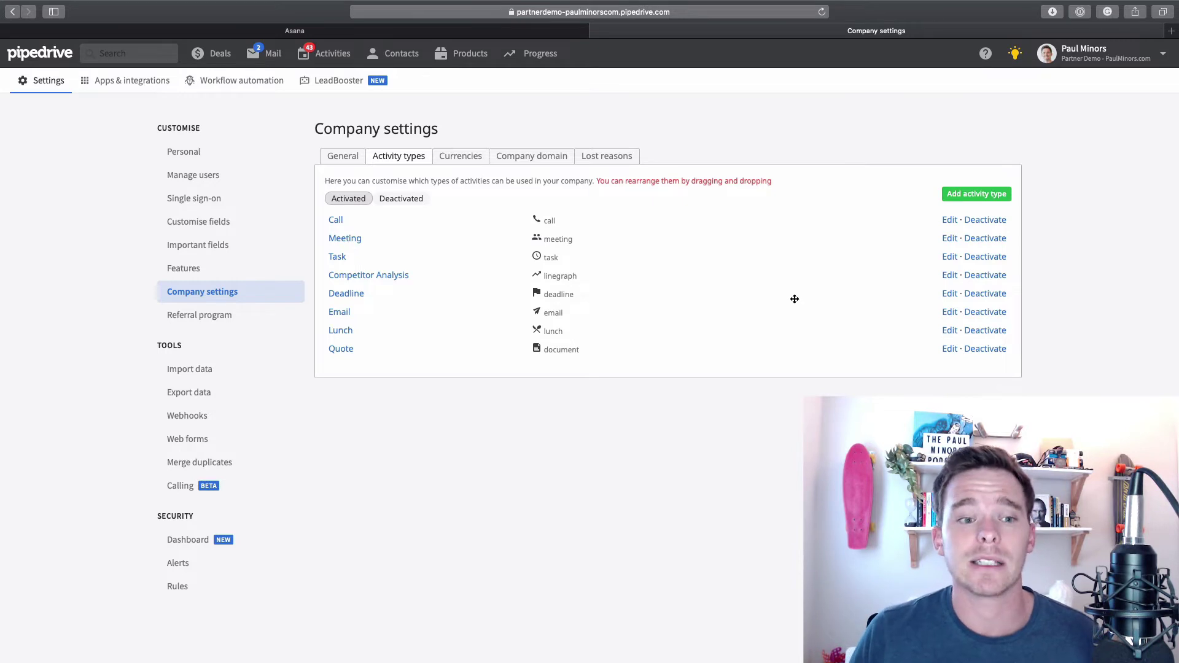
Step: Open the Activities completed report and show it per user over time
mouse_move(540, 53)
click(526, 113)
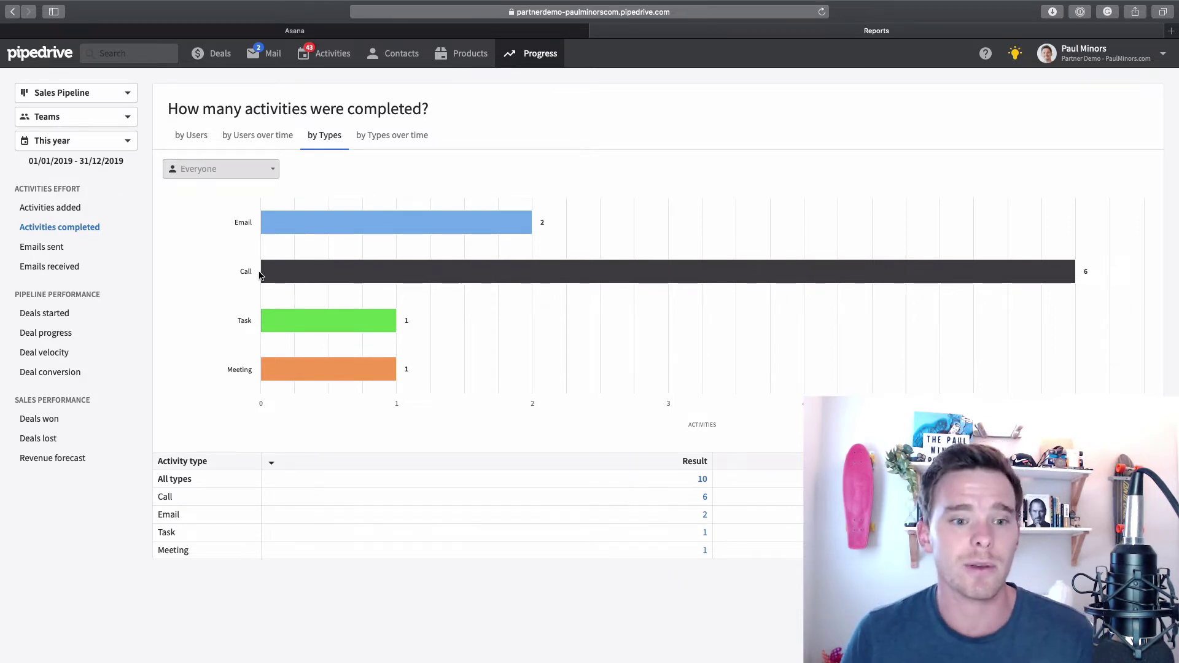
click(231, 136)
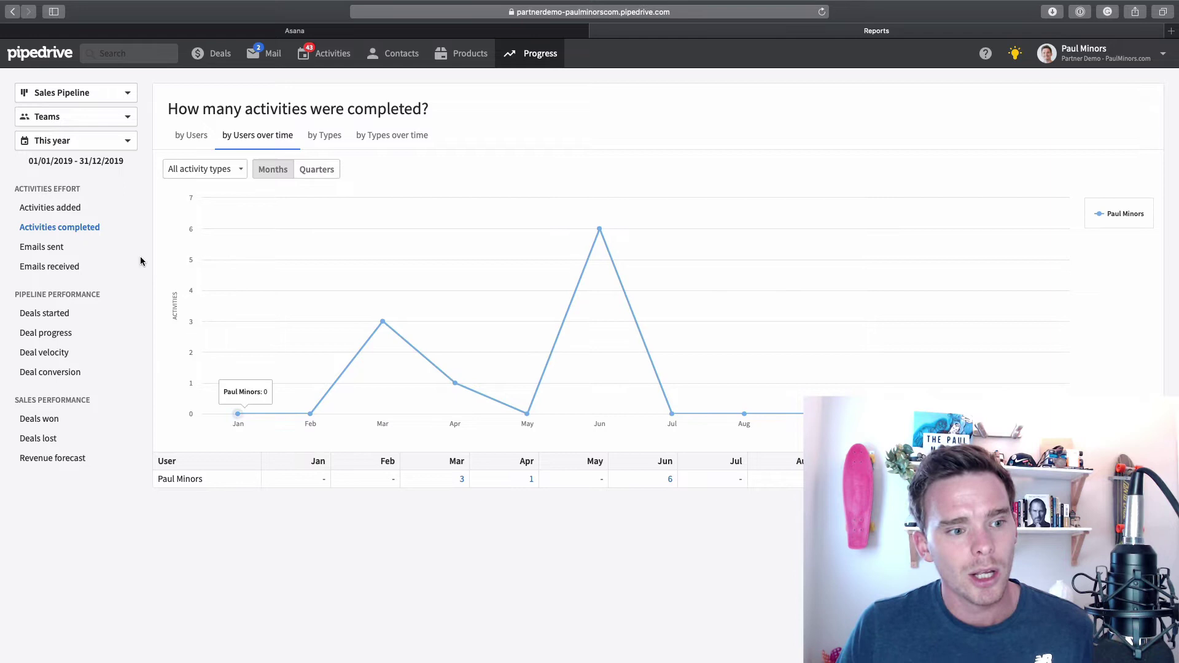
Step: View Emails received per user over time, then open the Deals started report
click(94, 268)
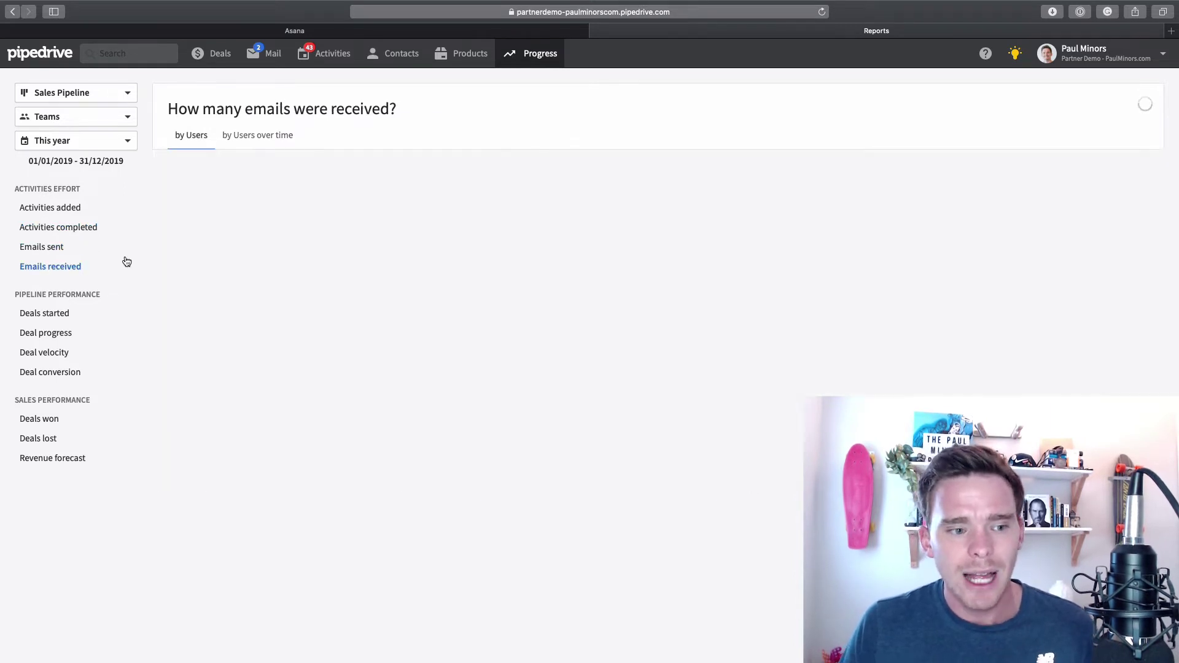
click(288, 139)
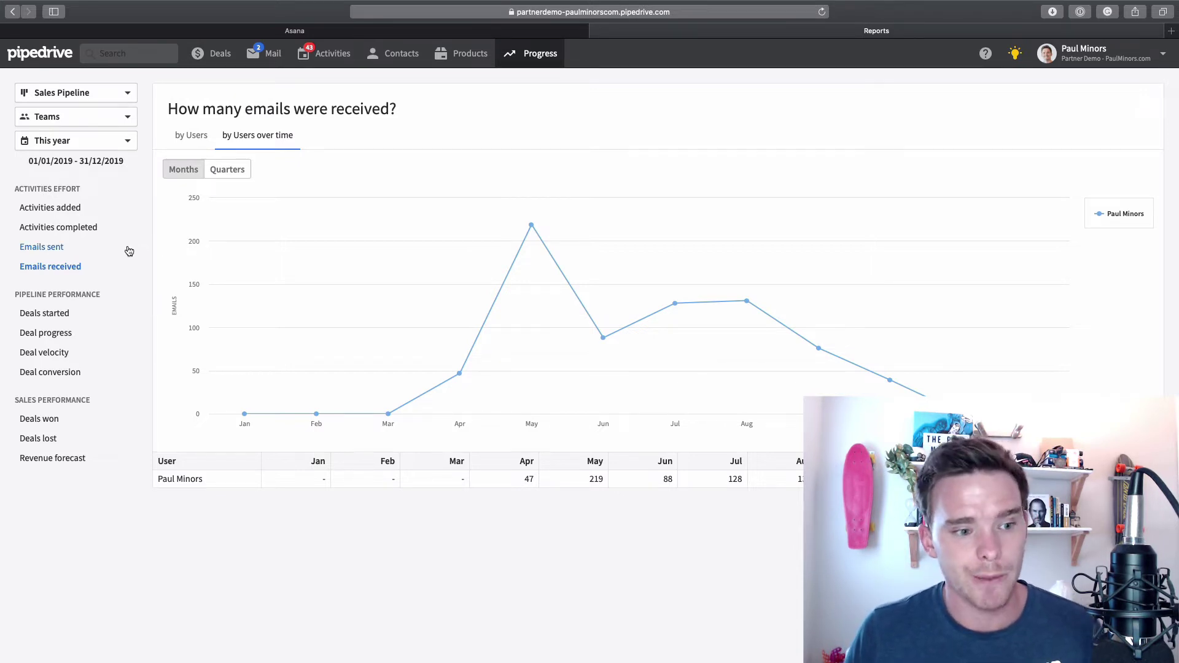
click(98, 315)
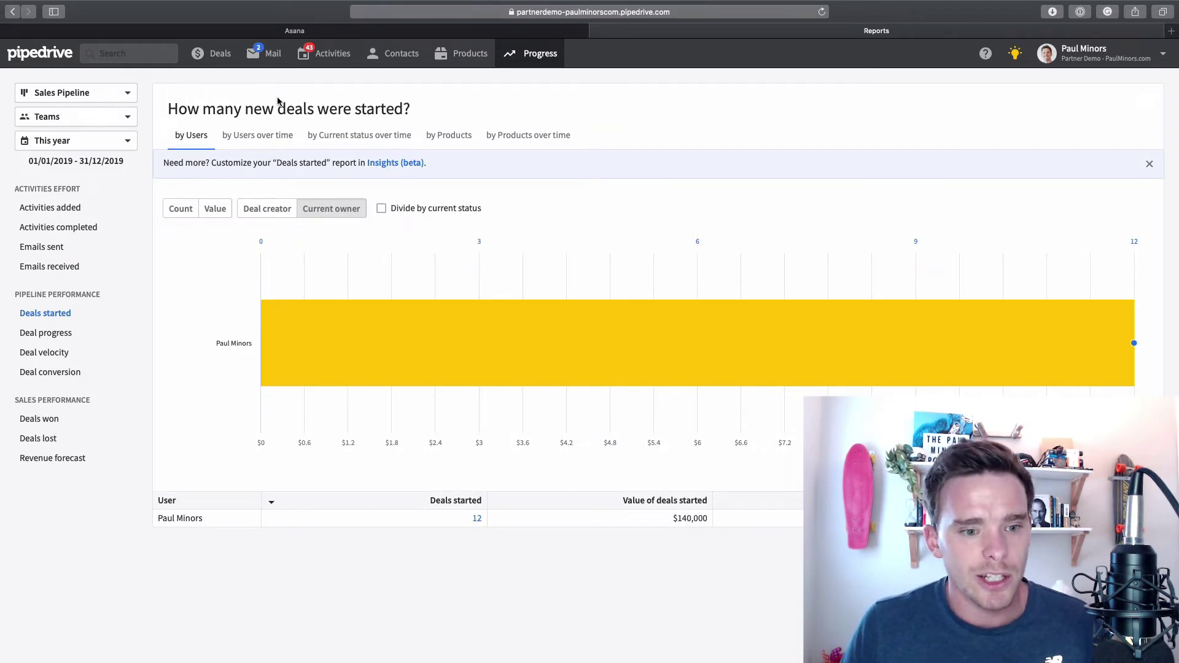
Step: Compare started deals by current status and by user over time, then open Deal progress
click(260, 141)
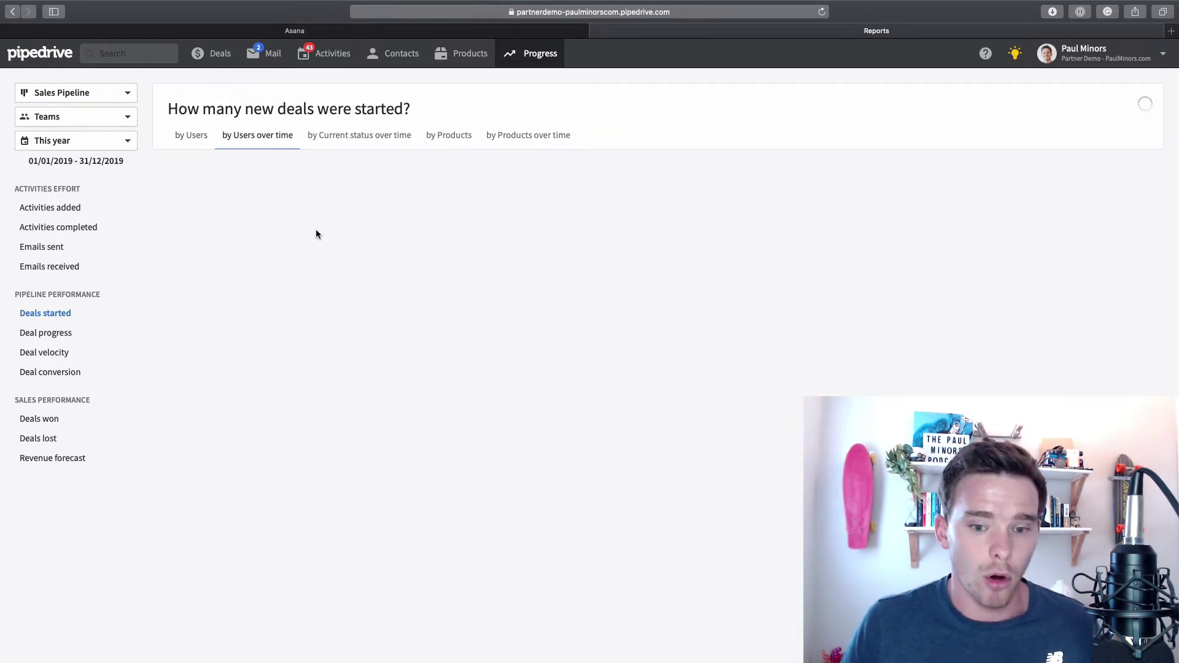
click(357, 136)
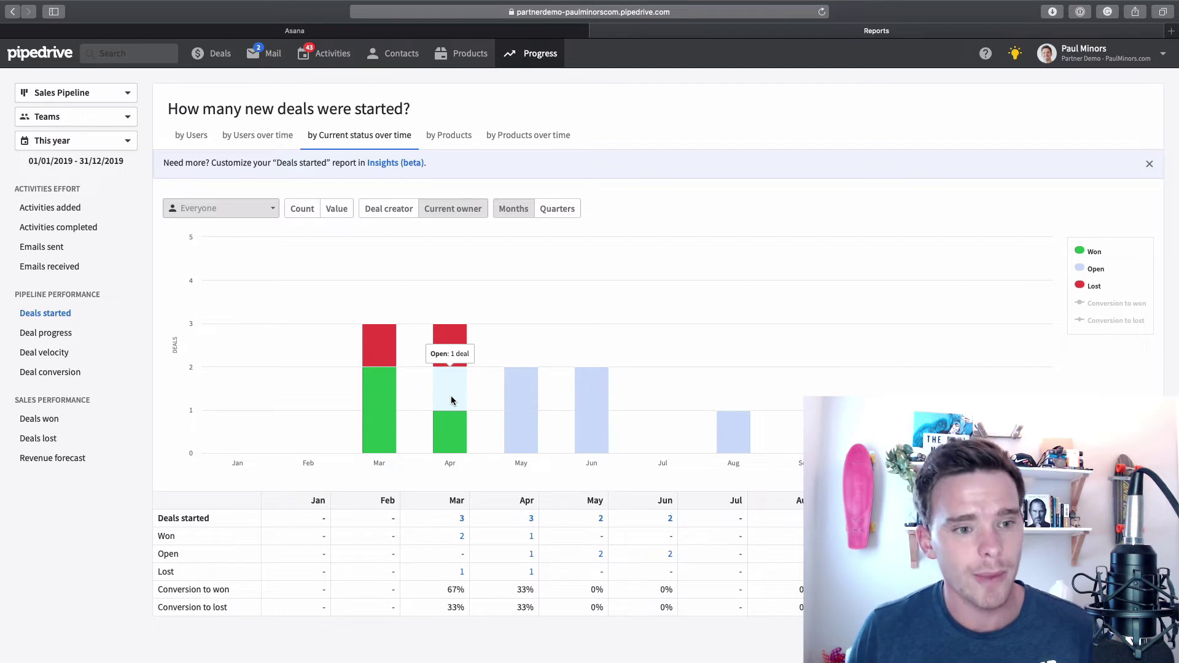
click(261, 146)
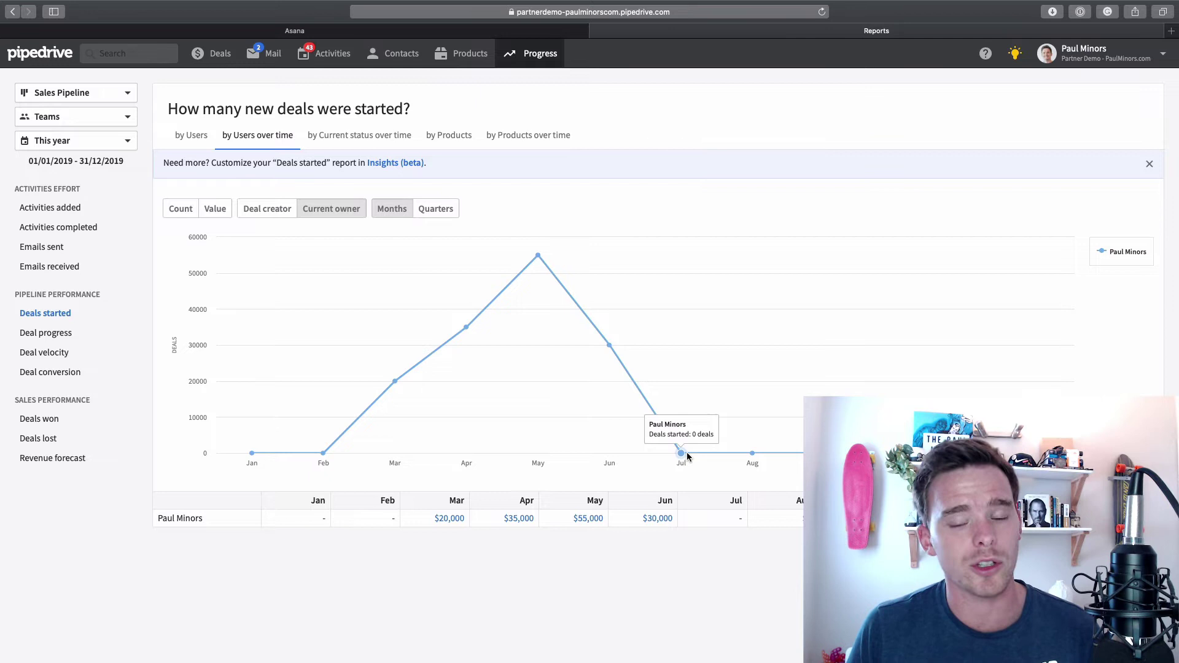
click(86, 332)
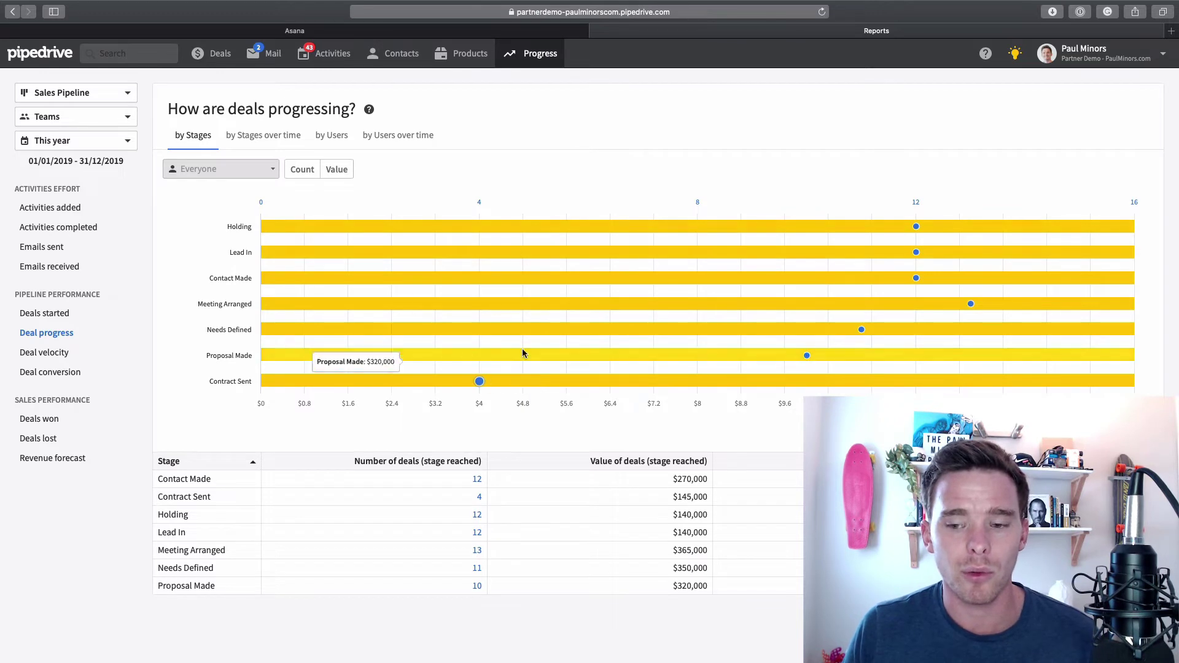
Step: Review Deal conversion rates per user over time, then open Deal velocity
click(85, 374)
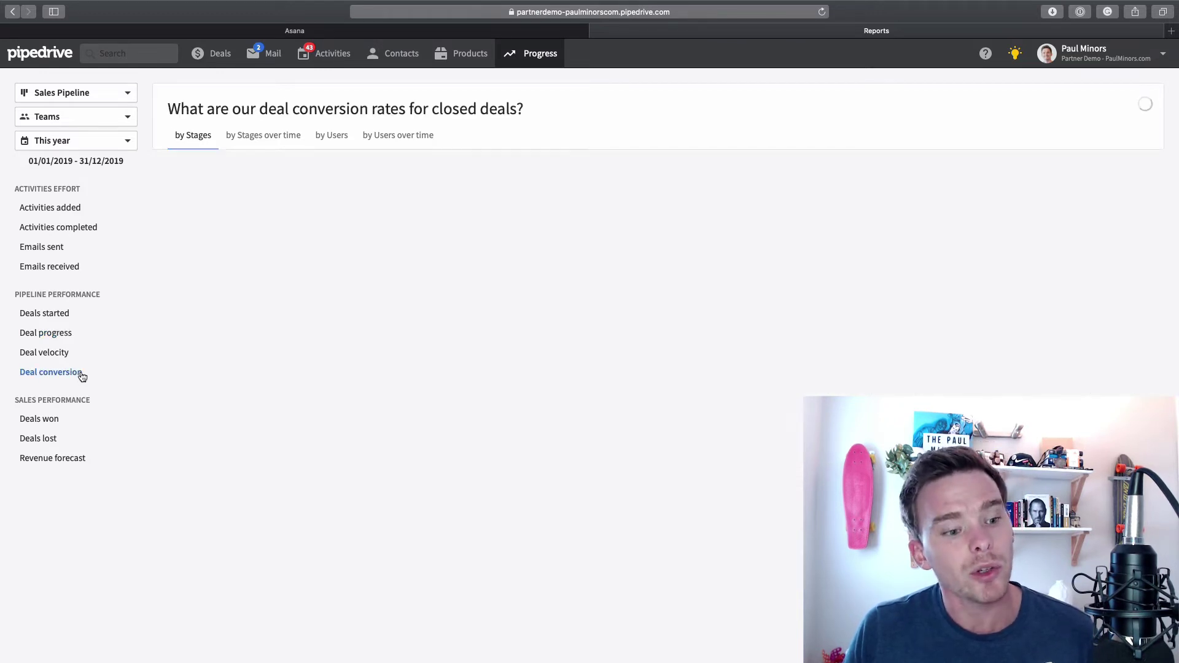
scroll(321, 362, down, 1)
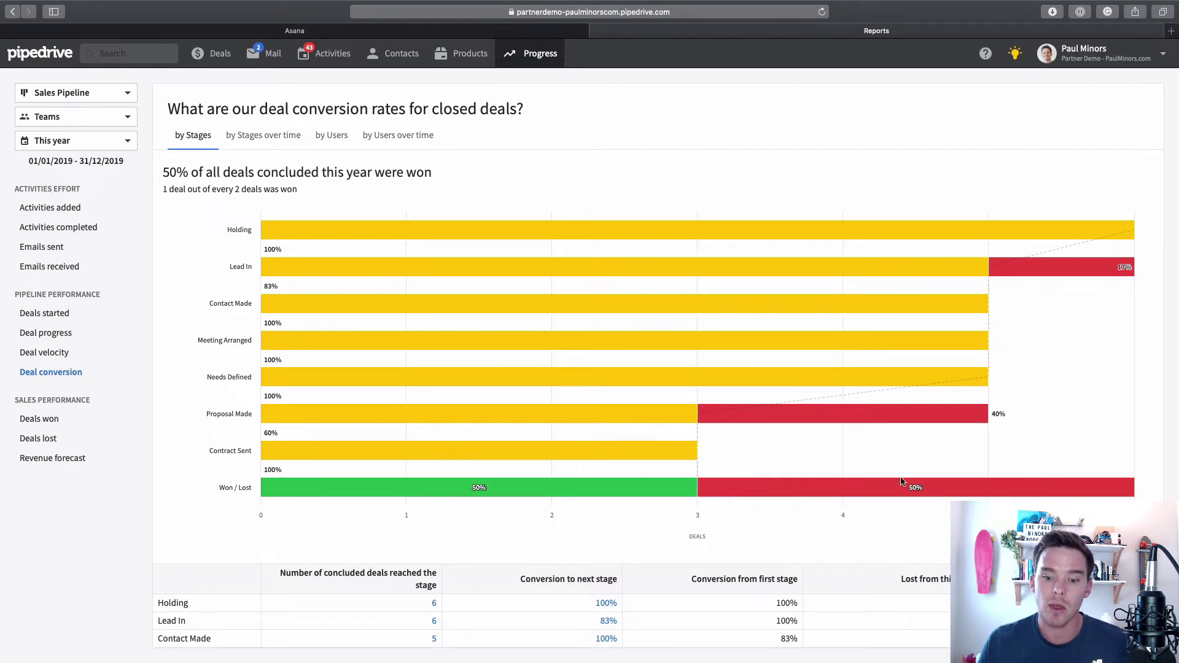
mouse_move(824, 425)
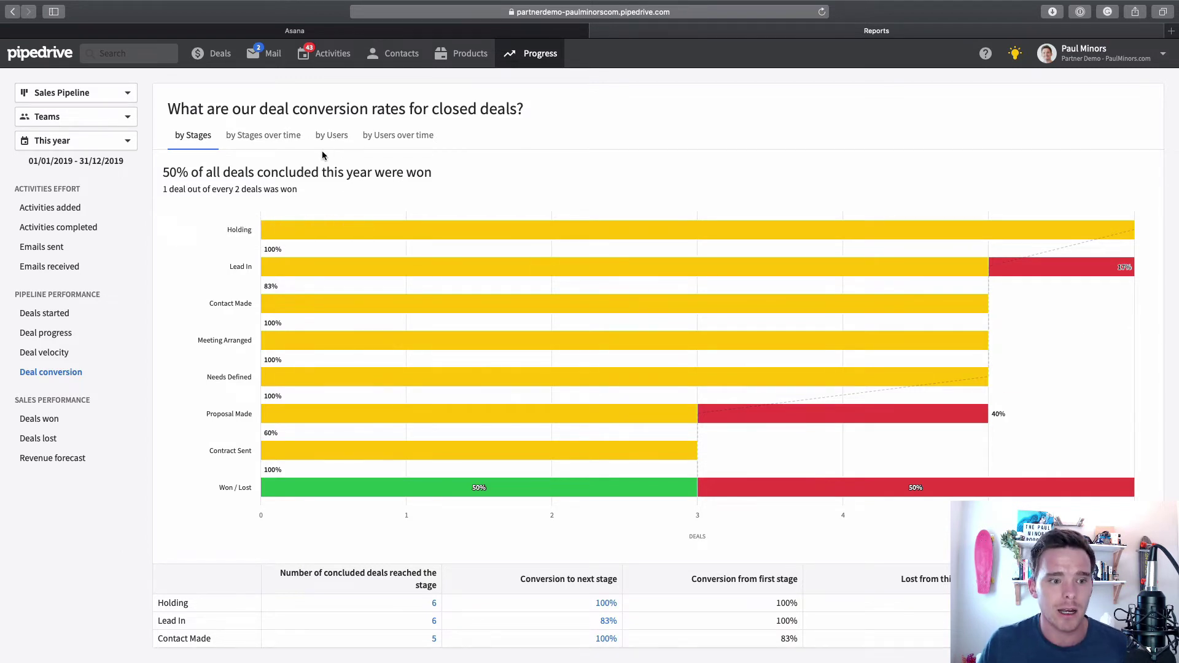
click(380, 141)
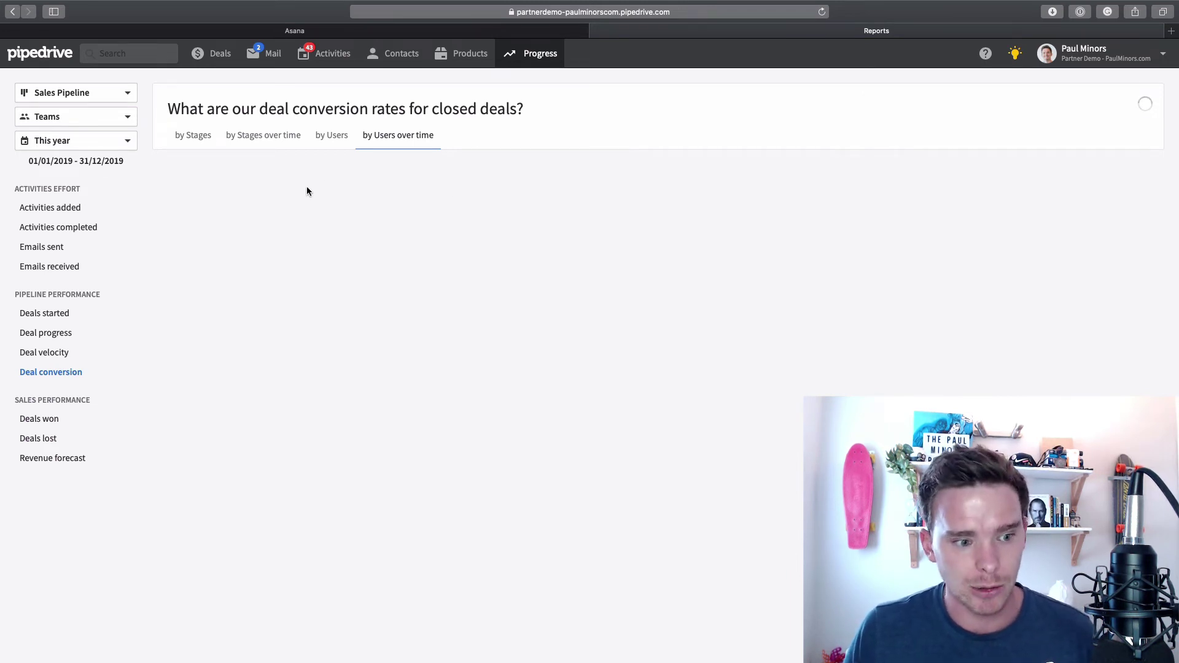
click(77, 354)
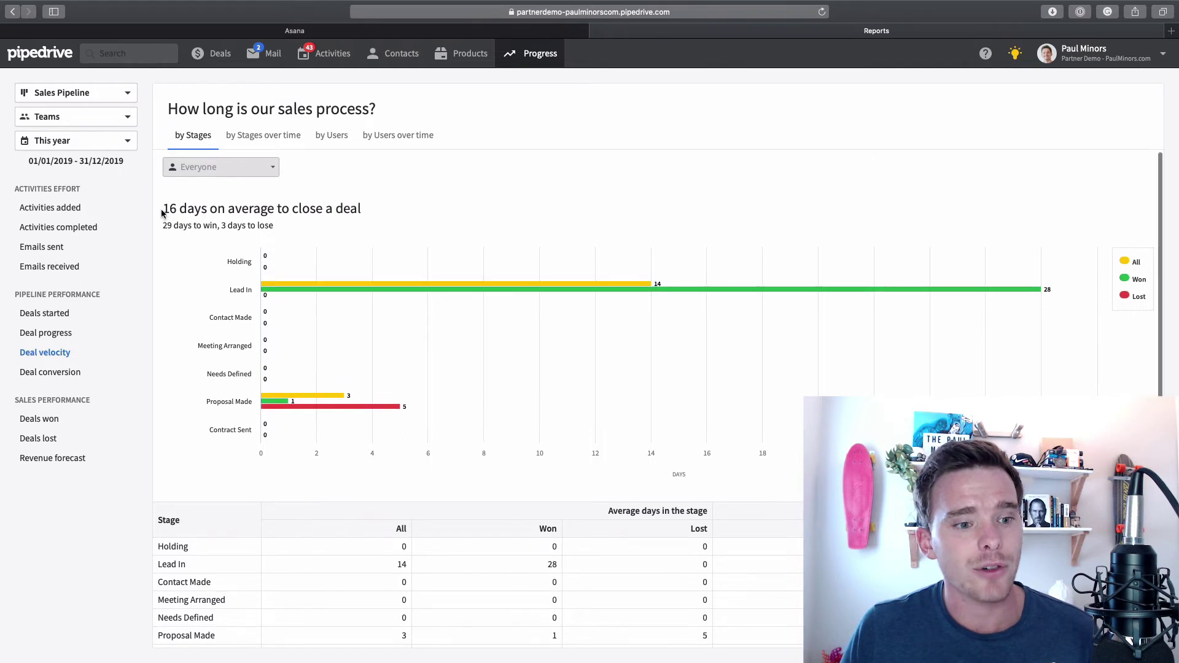
Step: Highlight the 16-day average close-time headline, then open the Deals won report
drag(161, 210, 380, 212)
click(382, 212)
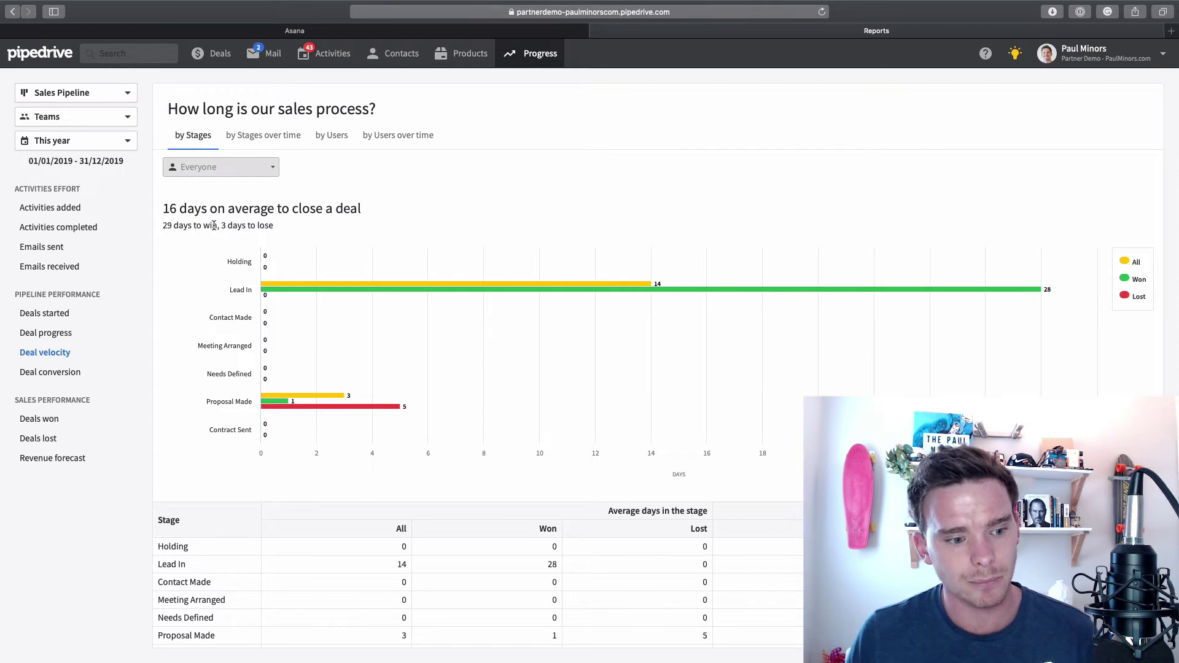
click(64, 421)
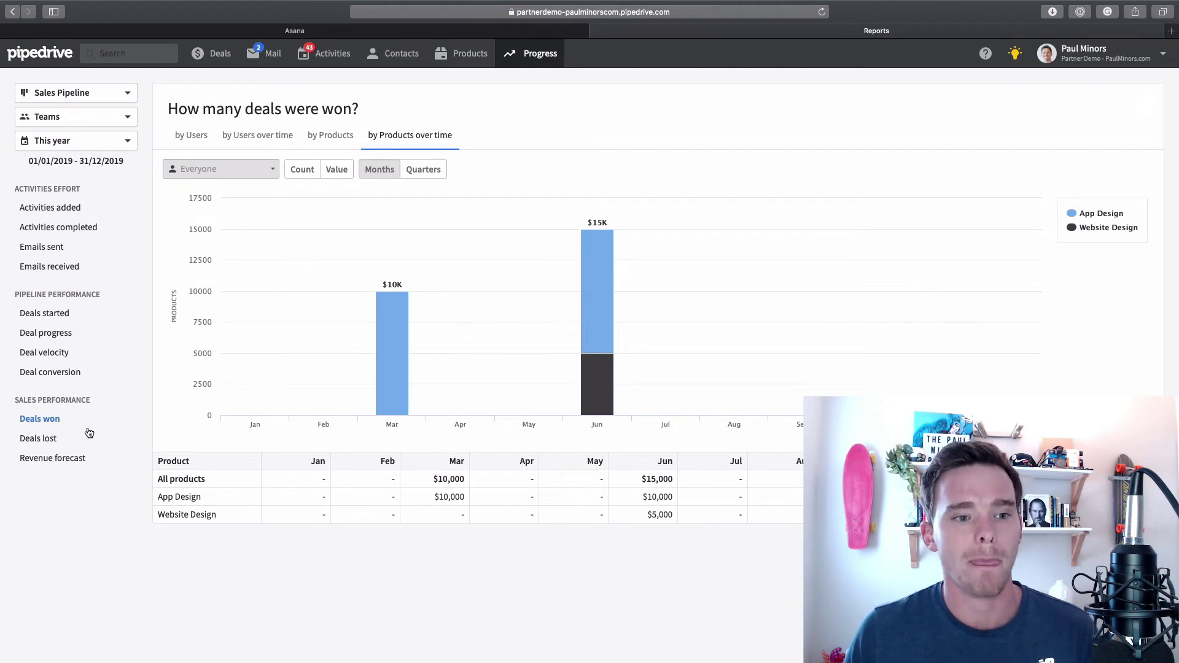
Step: Show won deals per user over time in dollar value, then by products over time
click(190, 140)
click(235, 143)
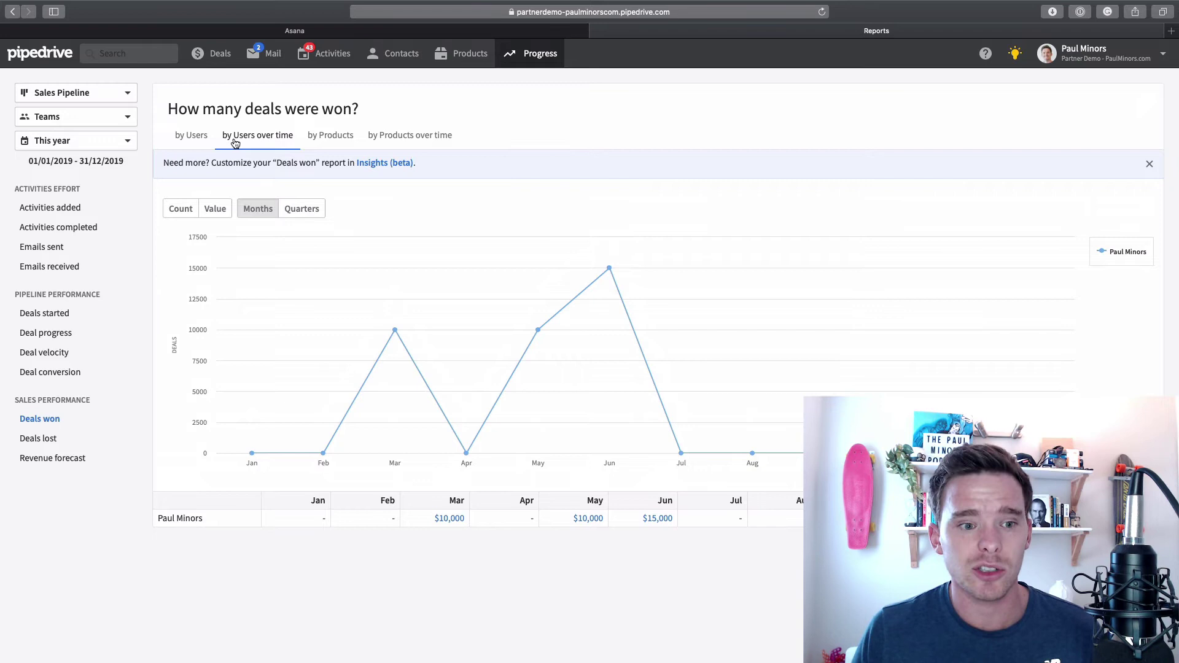
click(213, 207)
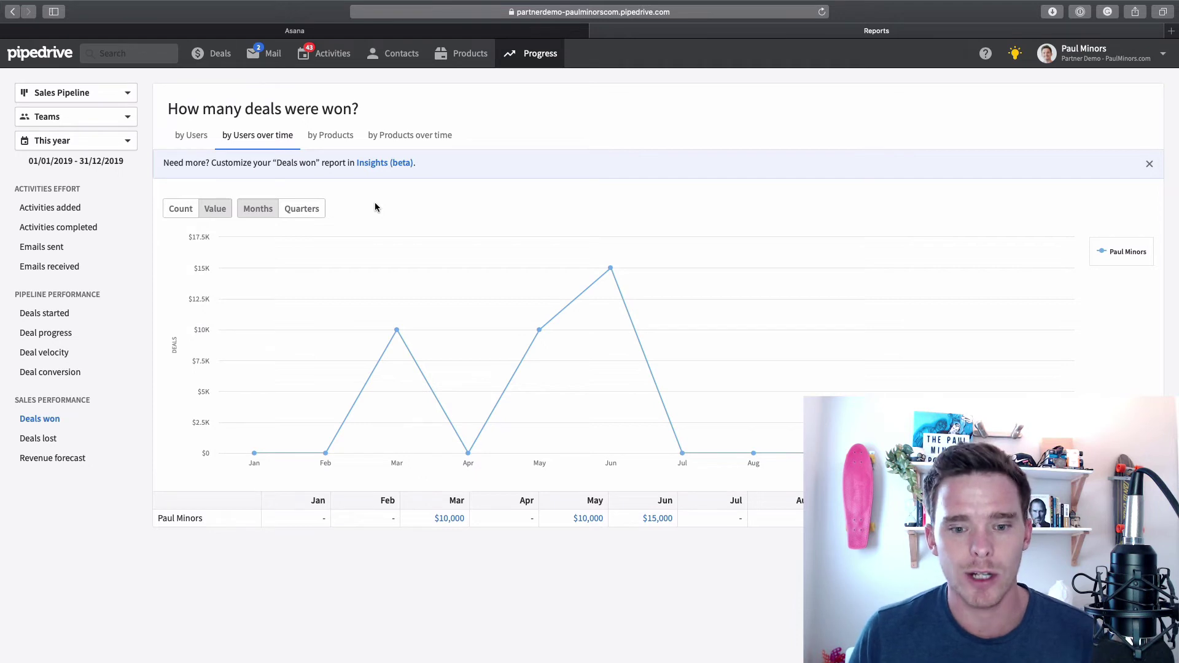
click(408, 134)
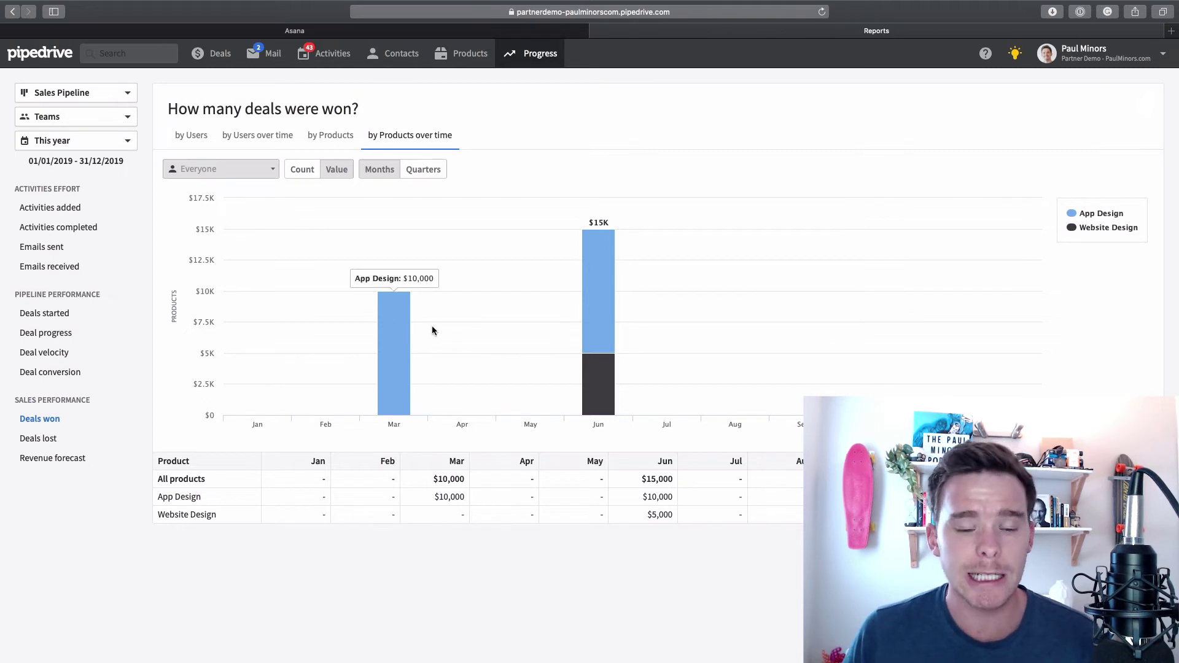
mouse_move(398, 332)
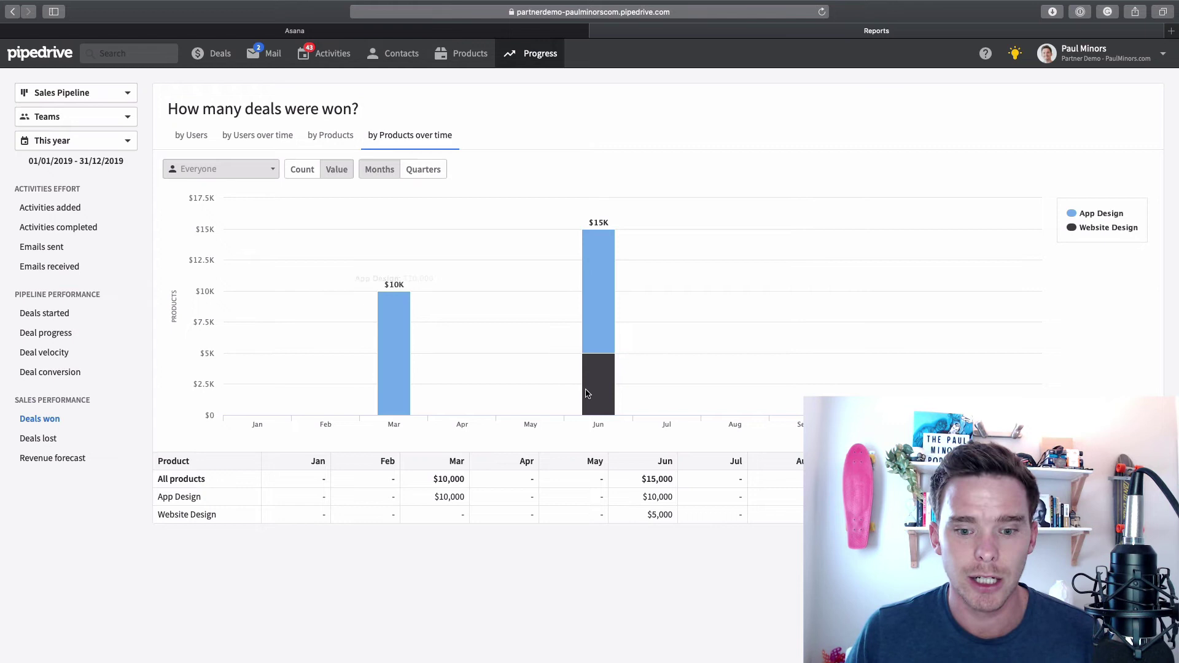
mouse_move(596, 387)
mouse_move(609, 293)
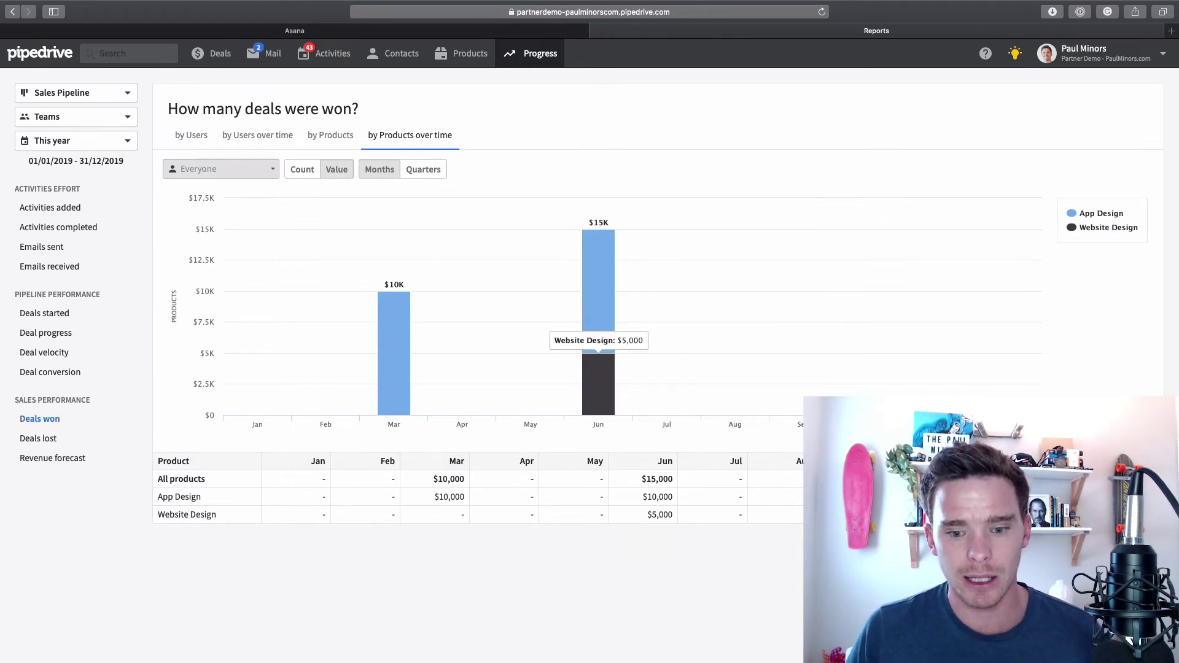
Step: In the pipeline, check the products attached to the won $15,000 deal
click(212, 54)
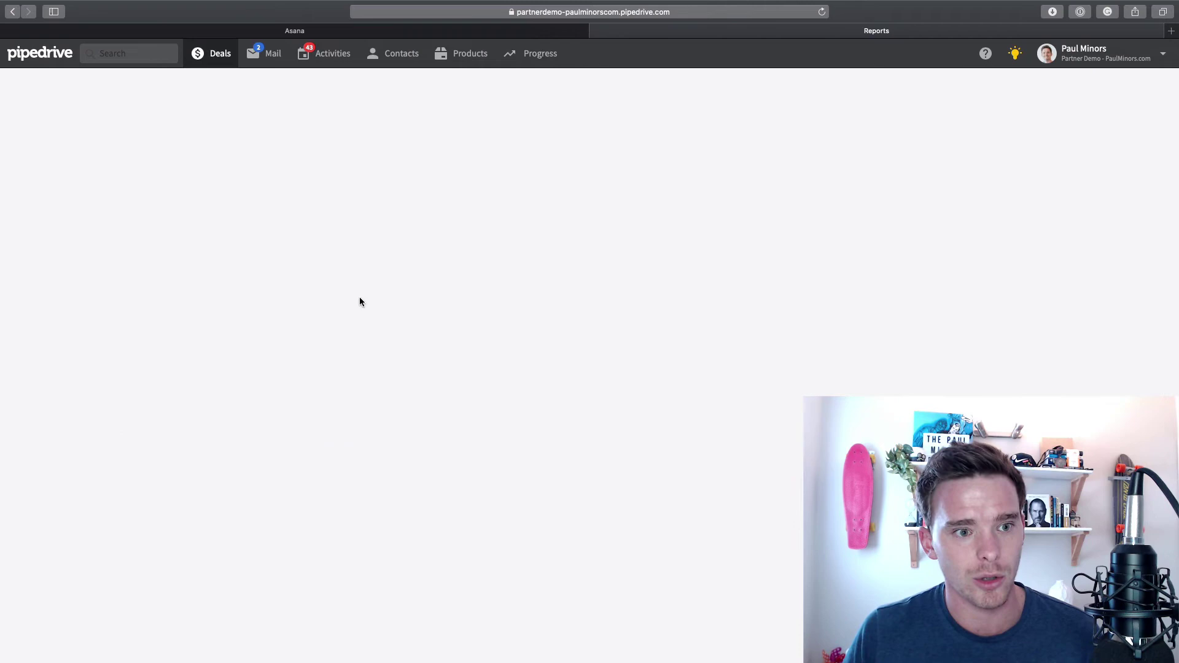
click(587, 173)
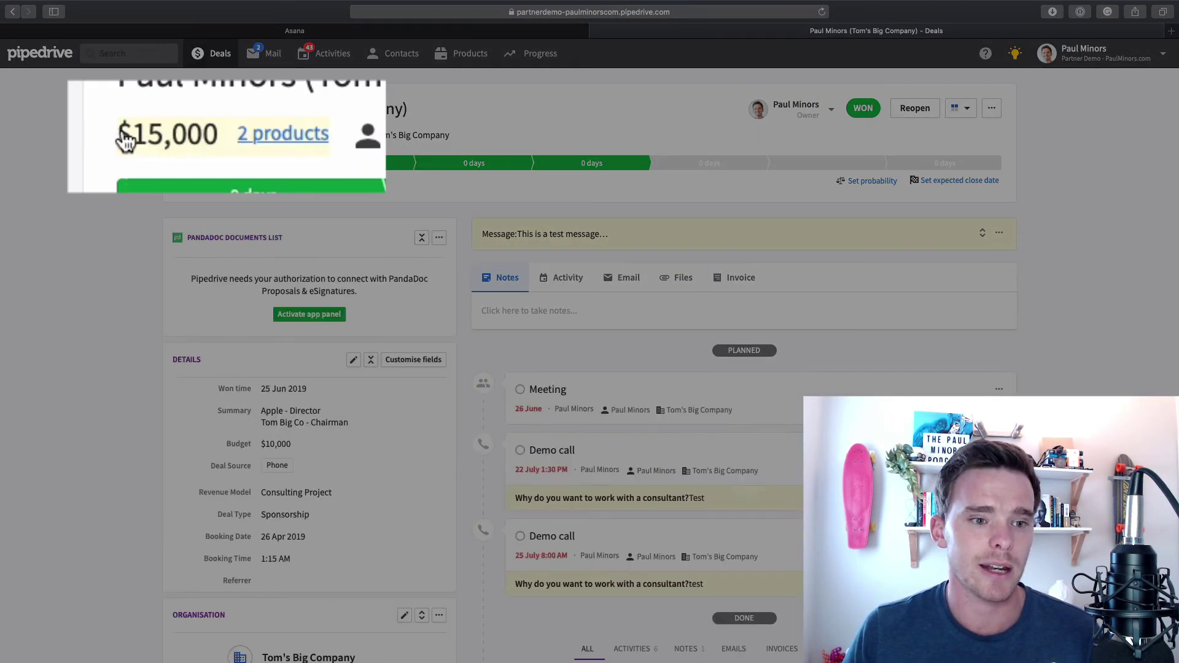
click(258, 136)
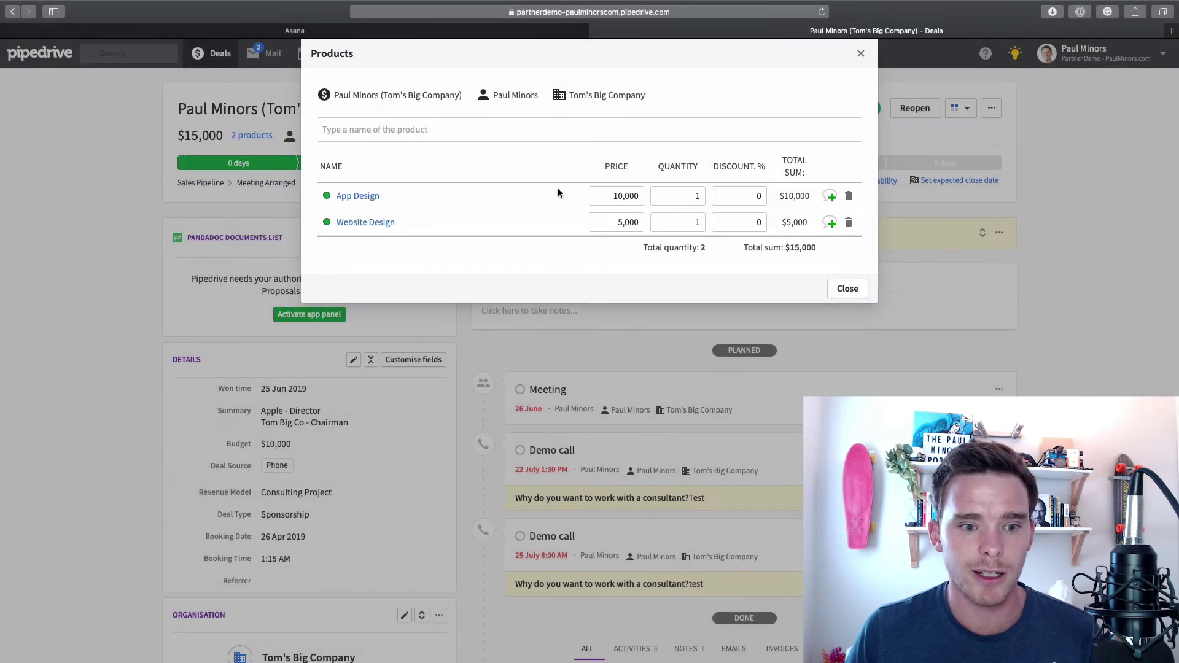
click(845, 289)
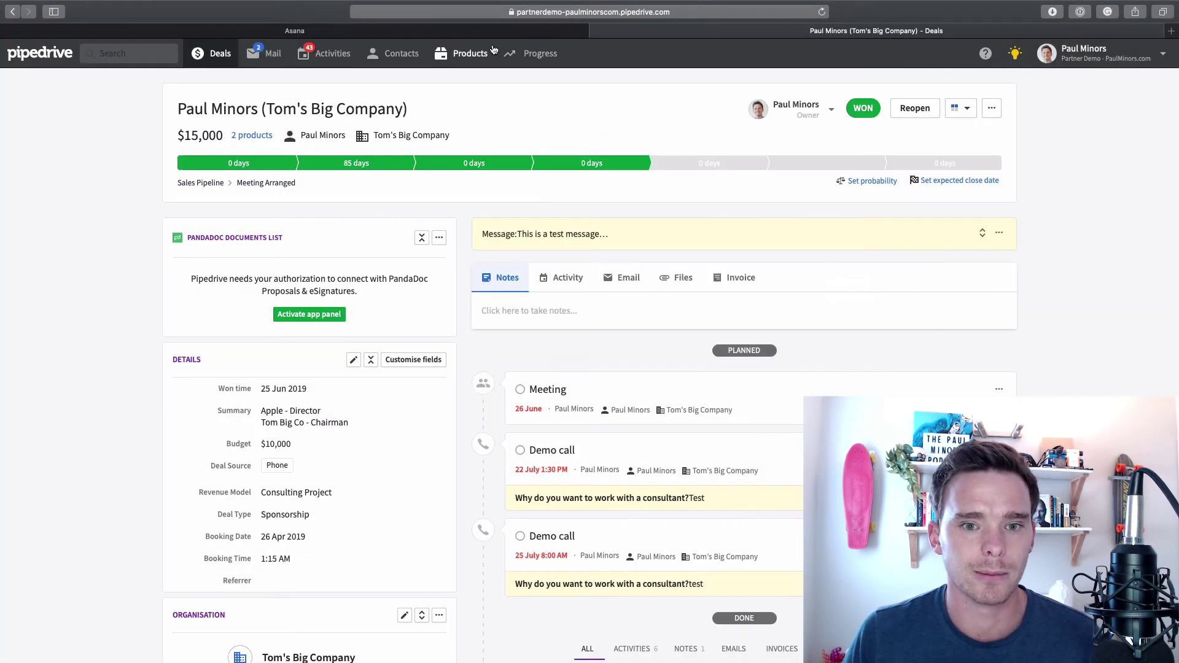
Step: Return to the Deals won report and switch to Deals lost
key(super+bracketleft)
key(super+bracketleft)
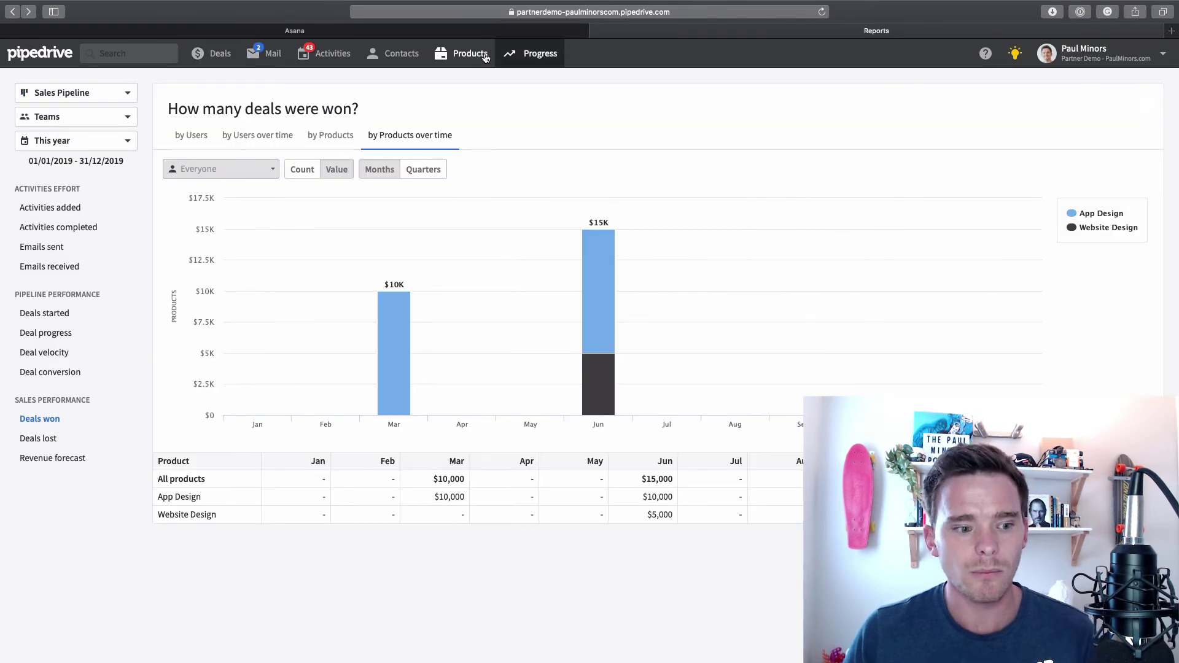
mouse_move(430, 400)
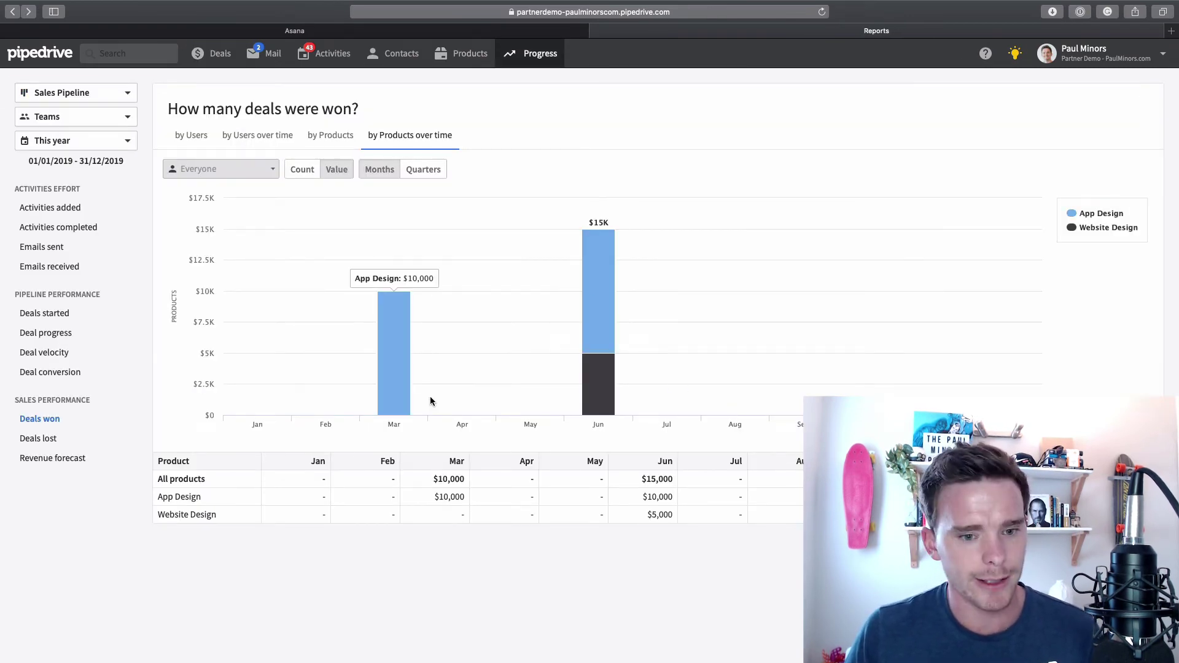
click(56, 437)
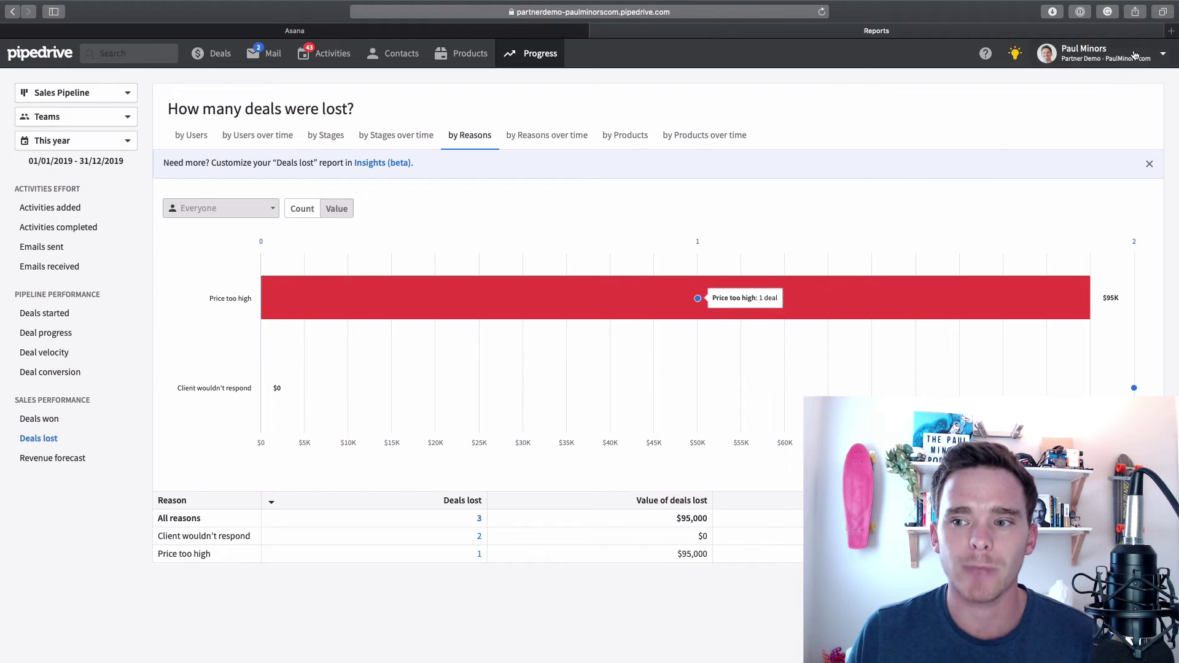
Step: Go to Company settings and open the Lost reasons list
click(1105, 53)
click(1051, 136)
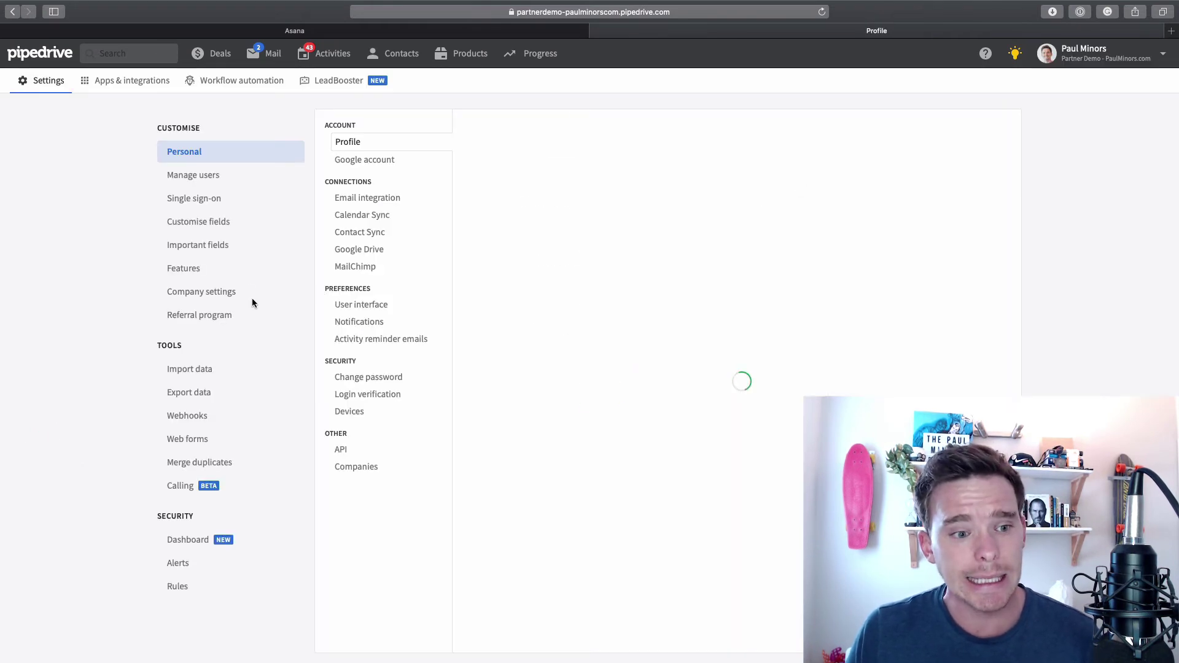
click(189, 295)
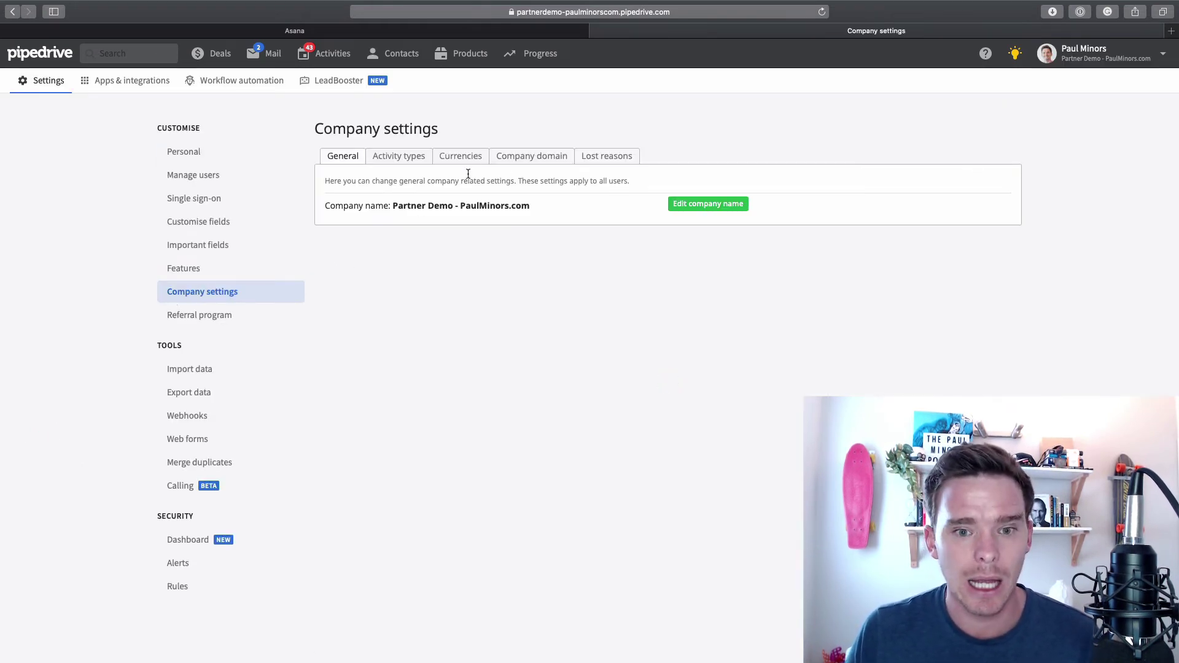
click(600, 158)
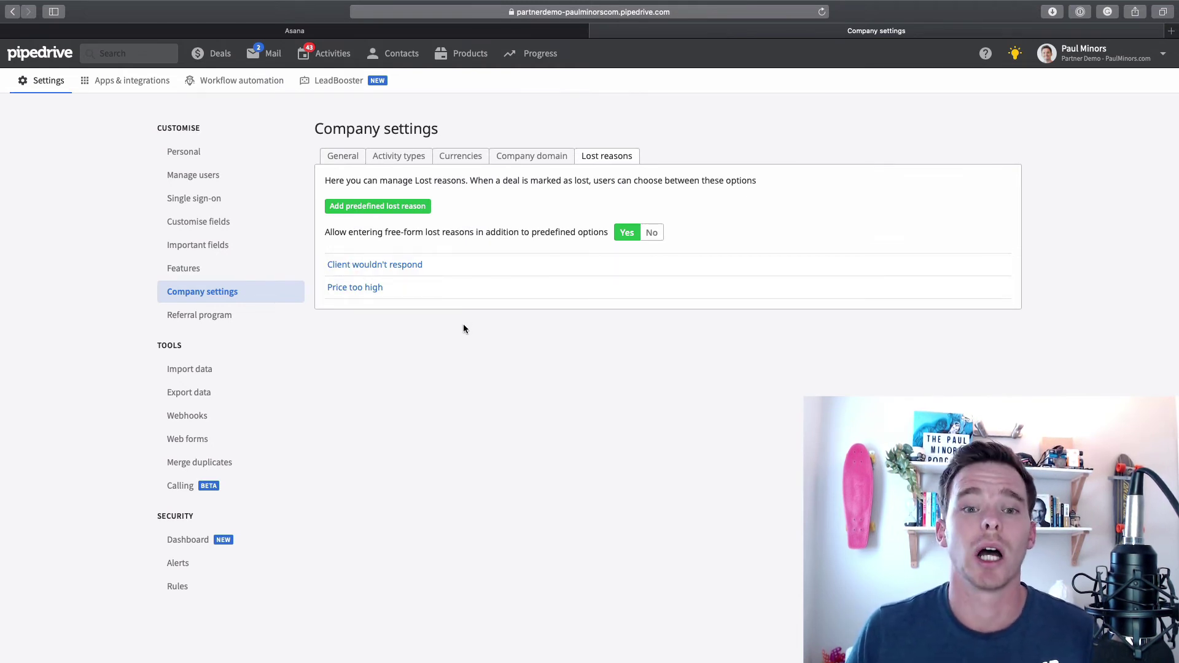
Step: Add and save 'Went with another option' as a new predefined lost reason
click(390, 208)
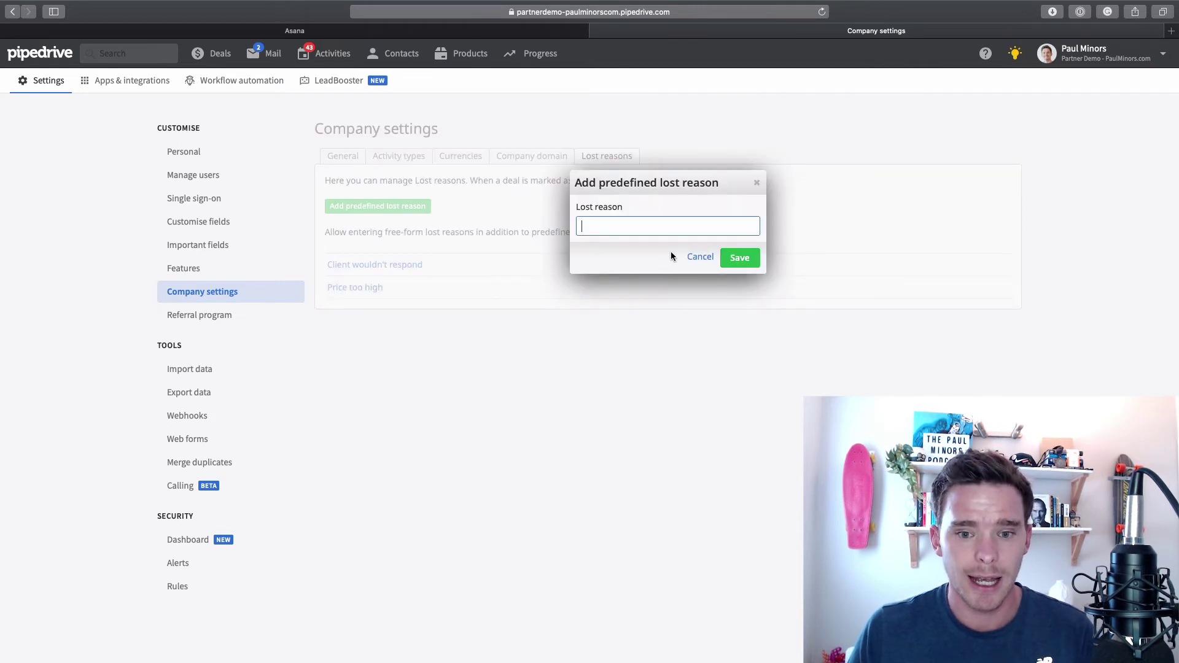
text(Went with)
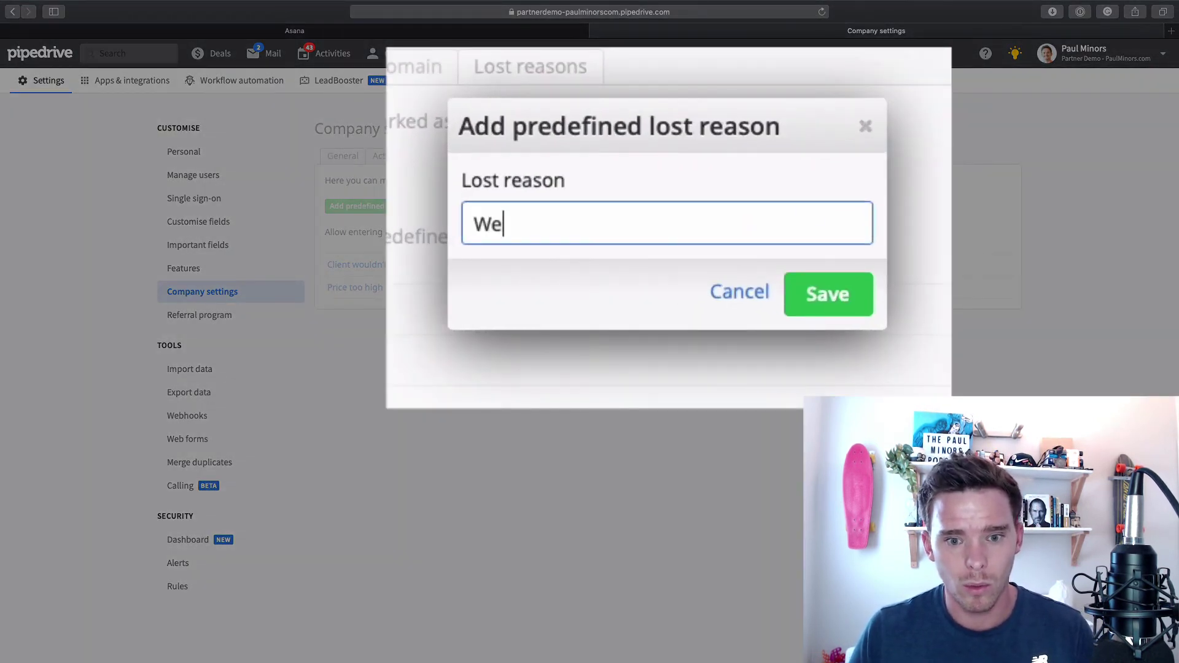
text( another option)
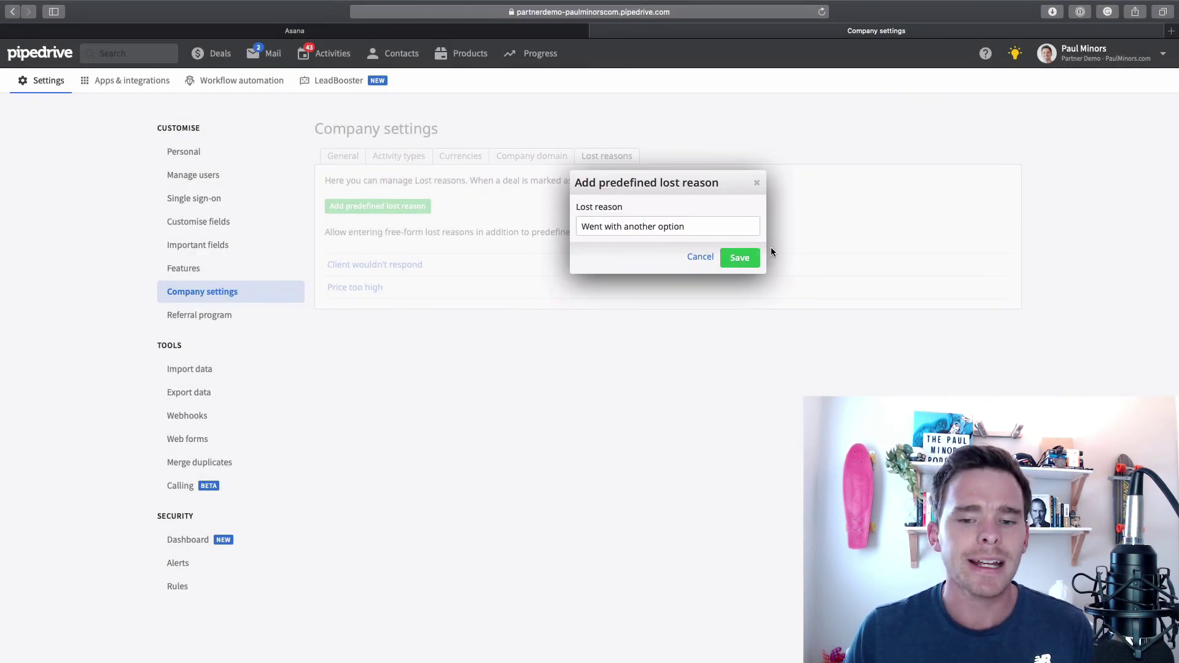
click(740, 255)
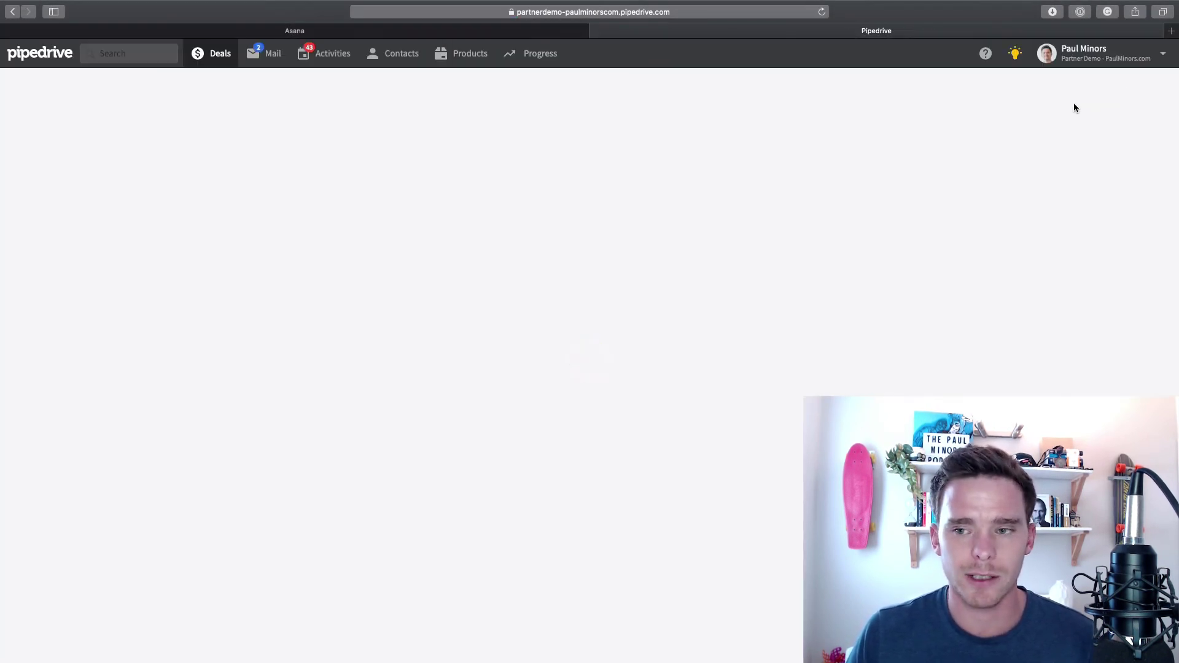
Step: Apply a different deal filter to the board and open the Apple deal
click(1100, 93)
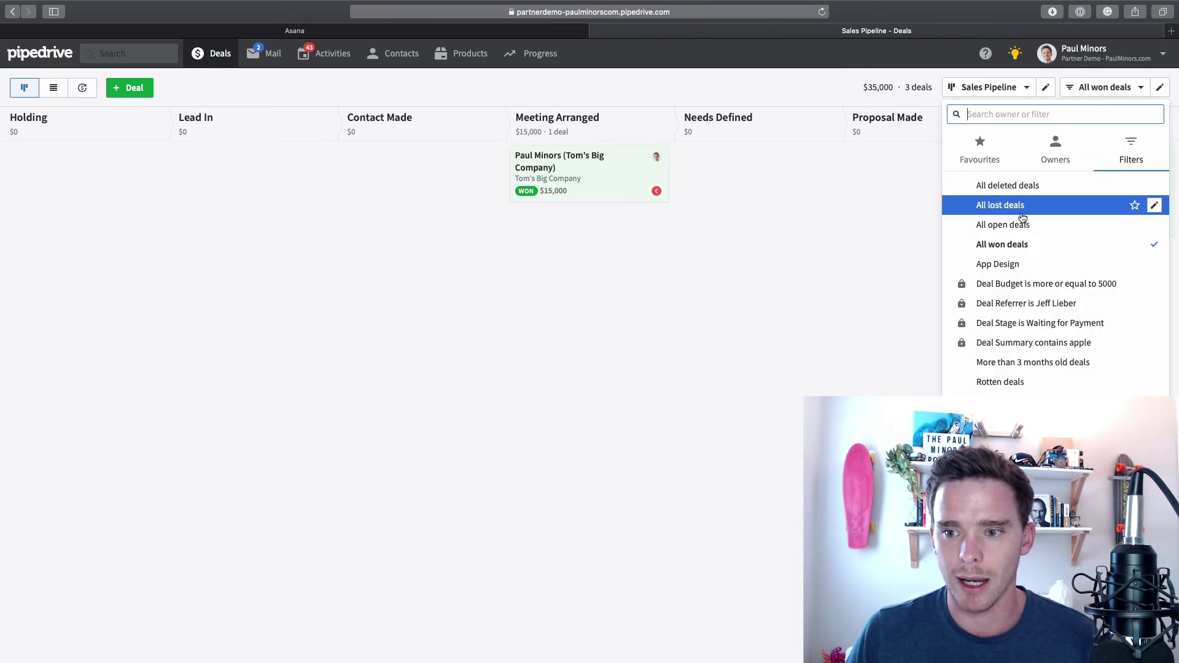
click(774, 177)
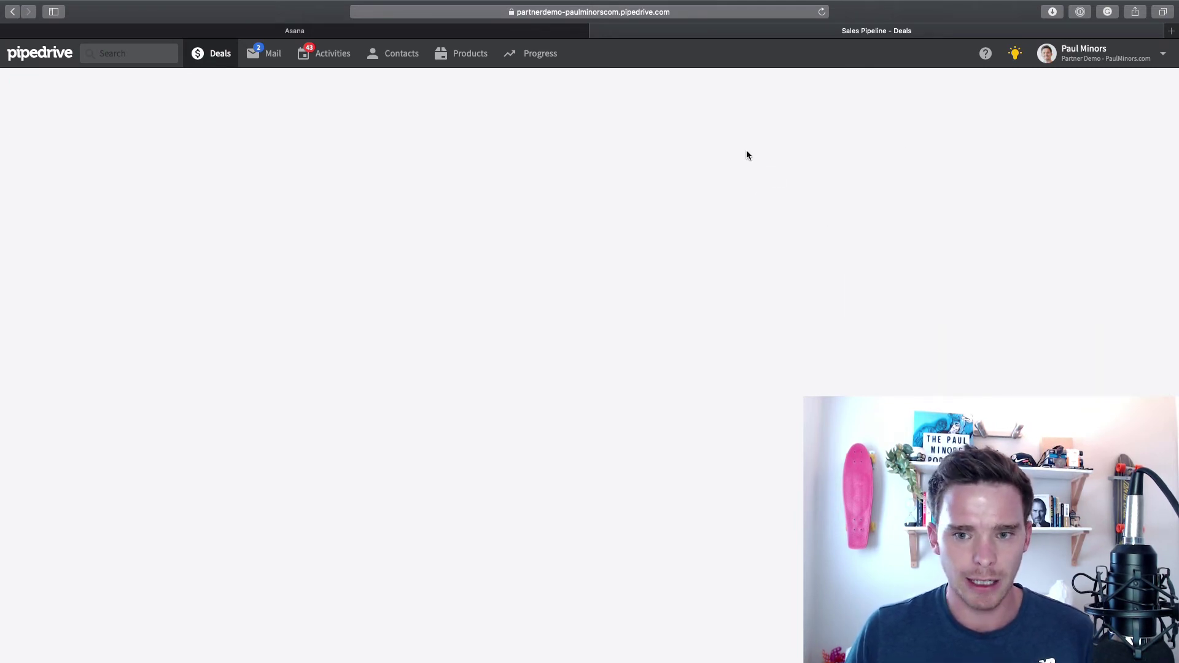
click(921, 108)
Step: Mark the Apple deal lost with reason 'Client wouldn't respond', then return to Reports
click(553, 102)
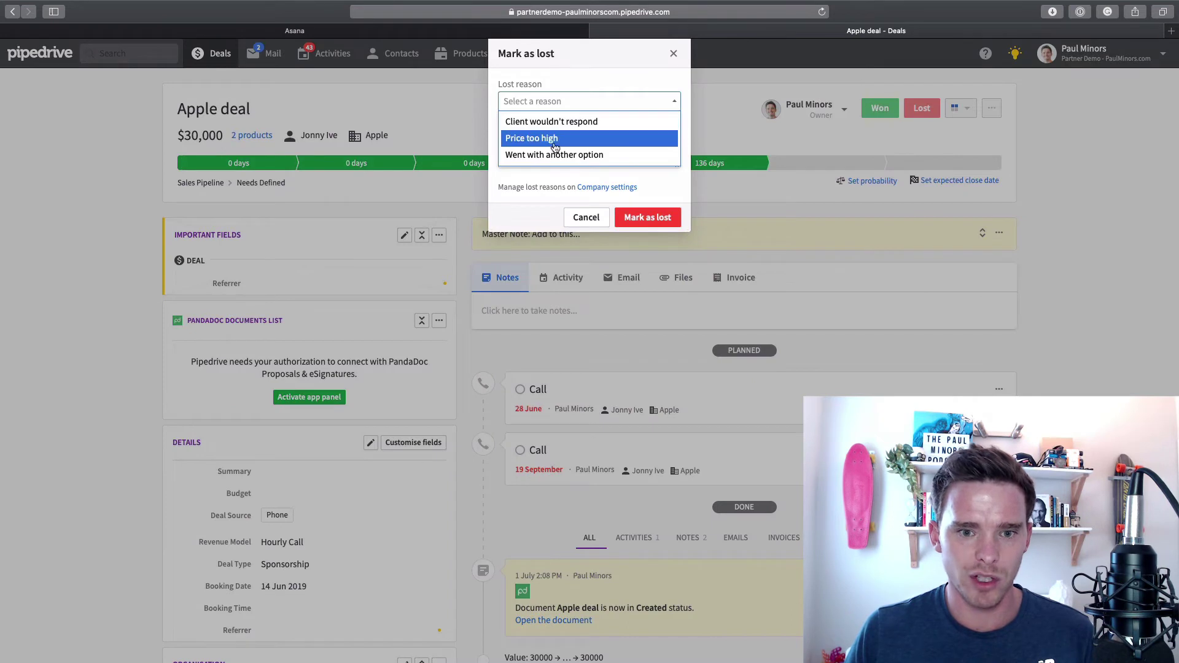
click(554, 122)
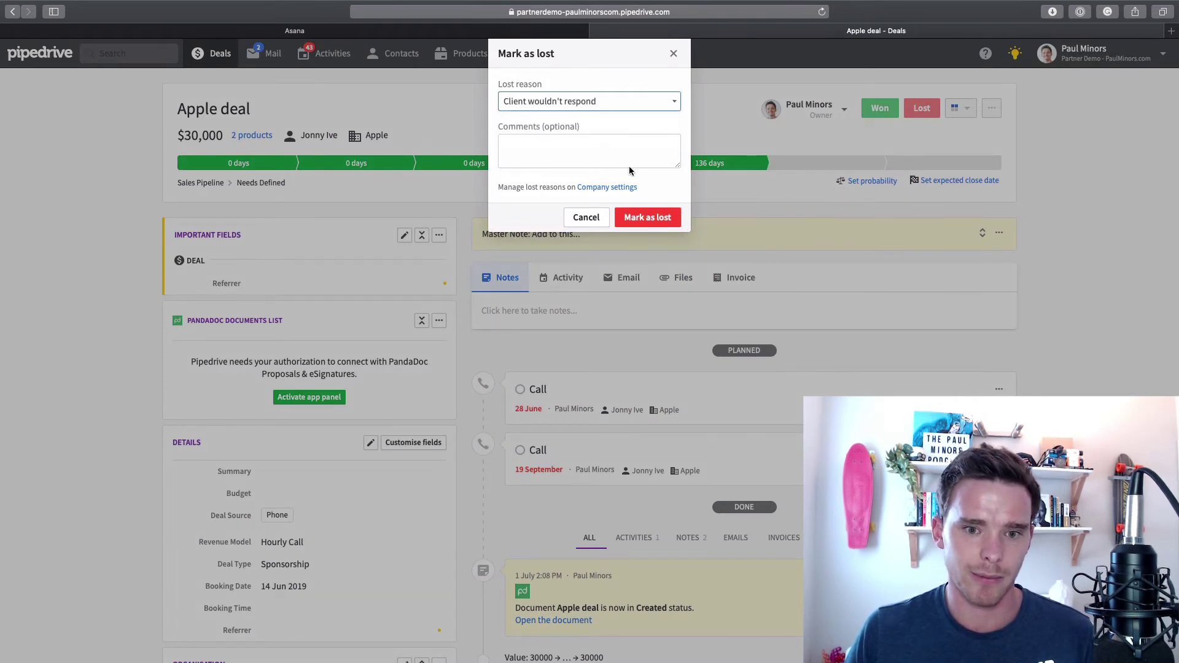
click(612, 151)
click(603, 105)
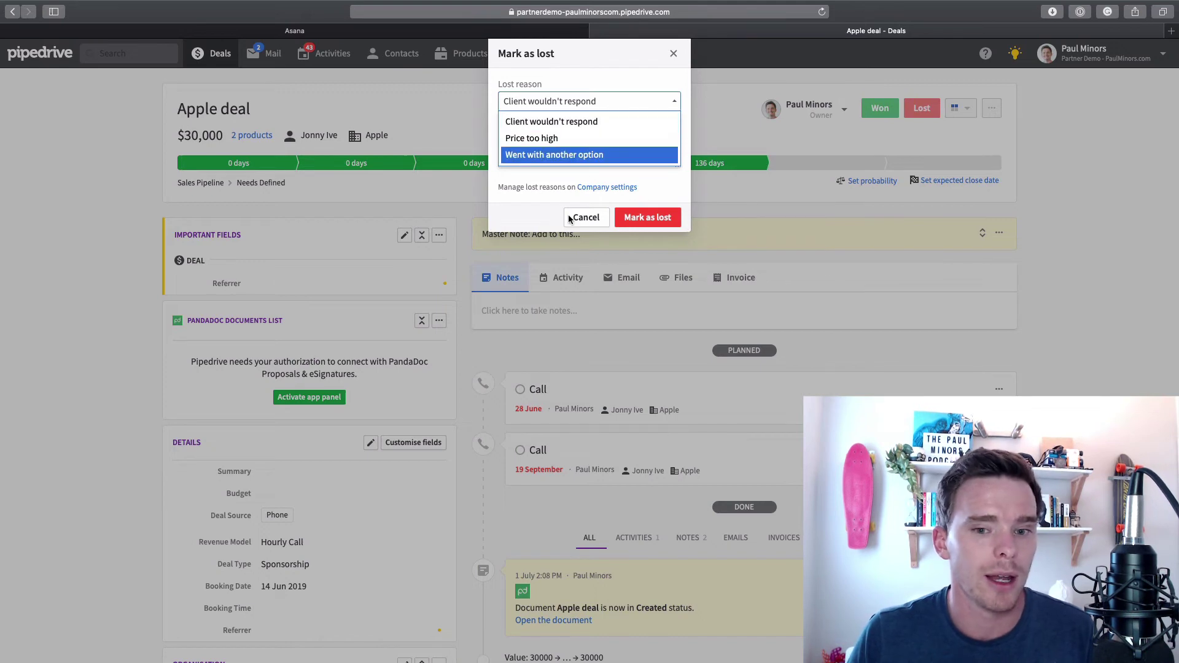
click(607, 219)
click(620, 217)
mouse_move(508, 50)
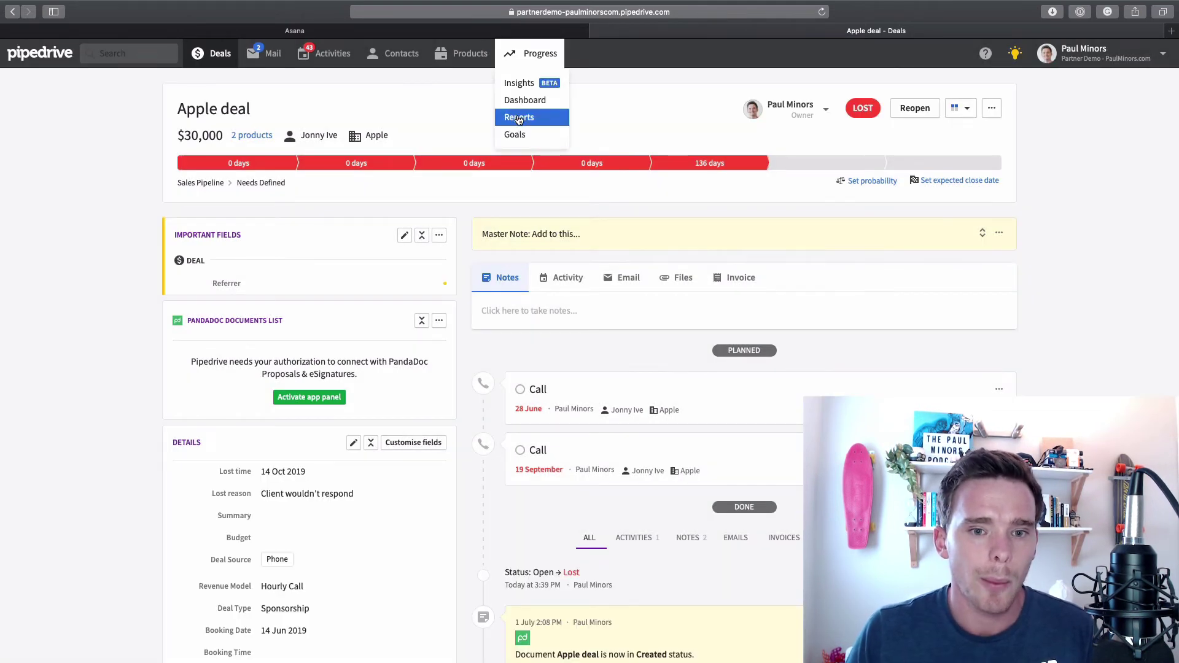
click(522, 116)
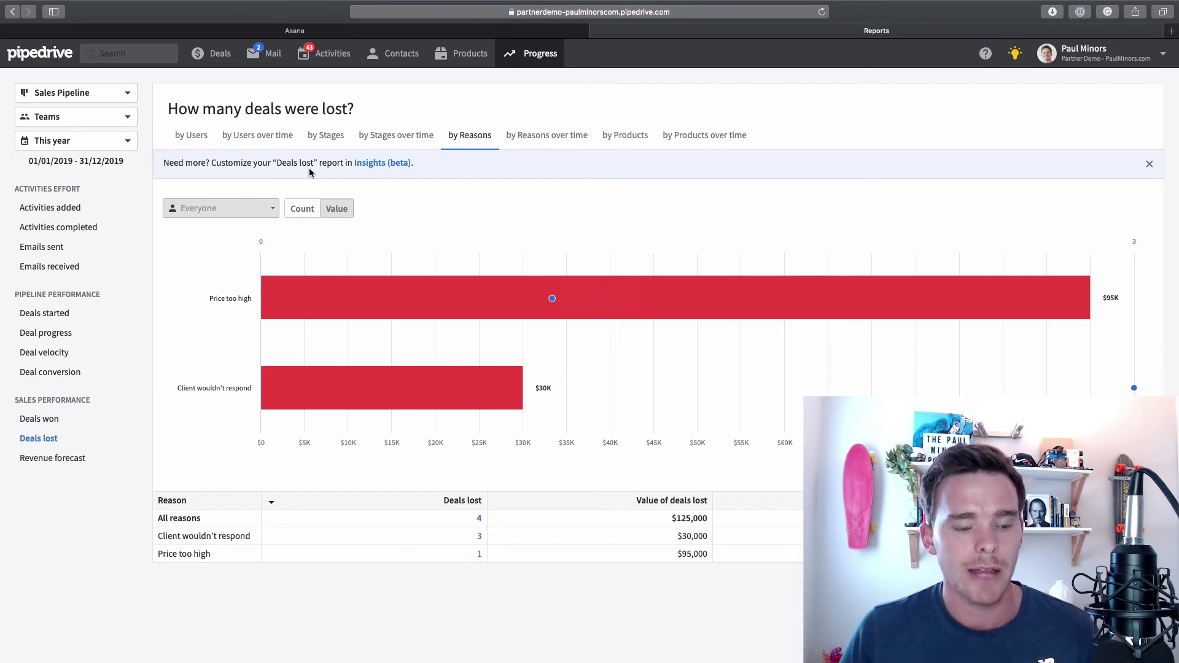
Step: Open the Revenue forecast report, showing $192,750 cumulative from June onward
click(76, 462)
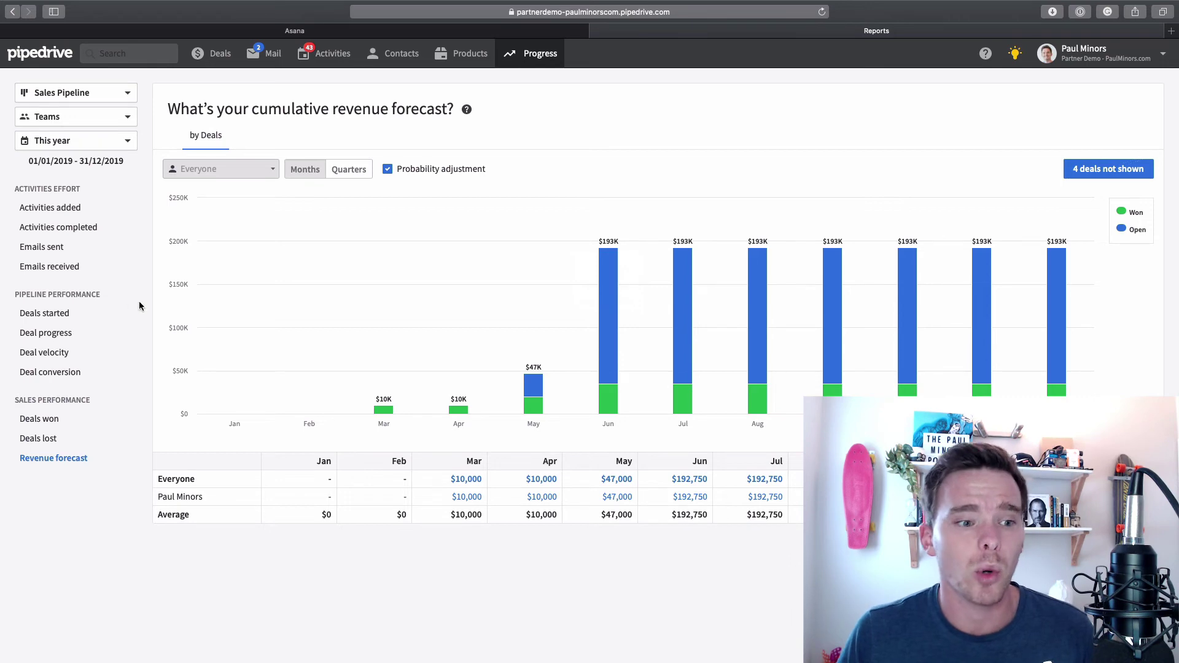
Step: Switch to the Deals won report by products over time
click(75, 418)
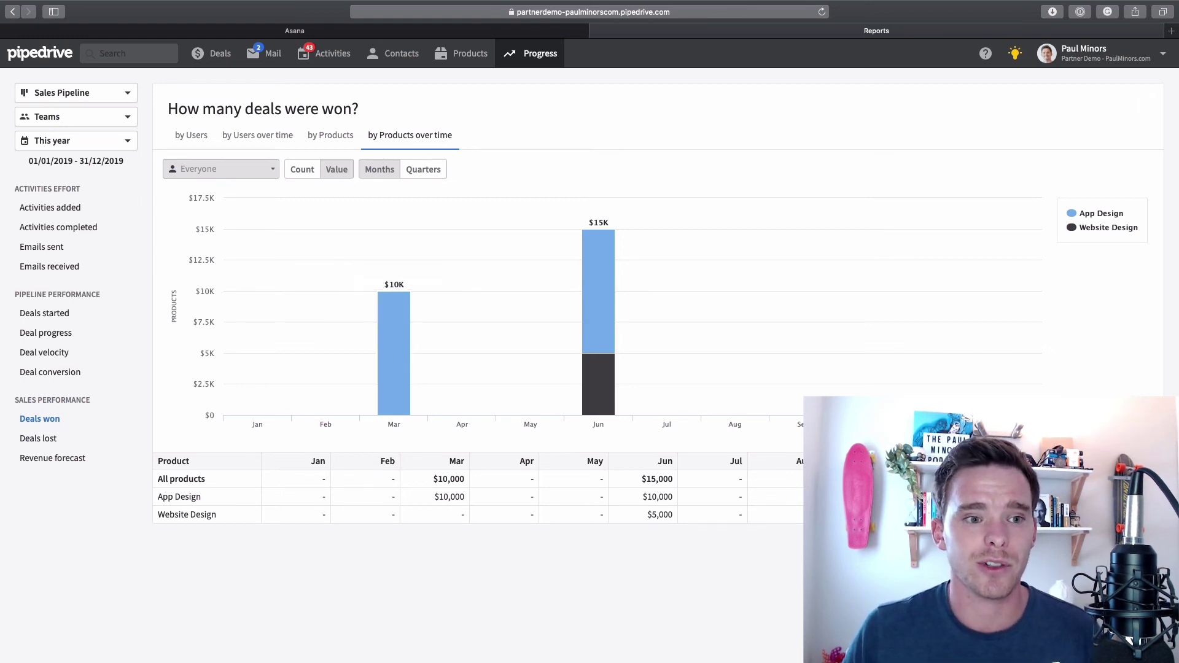
Step: On the Tom's Big Company deal, review the Deal Type options, leaving it unset
click(211, 53)
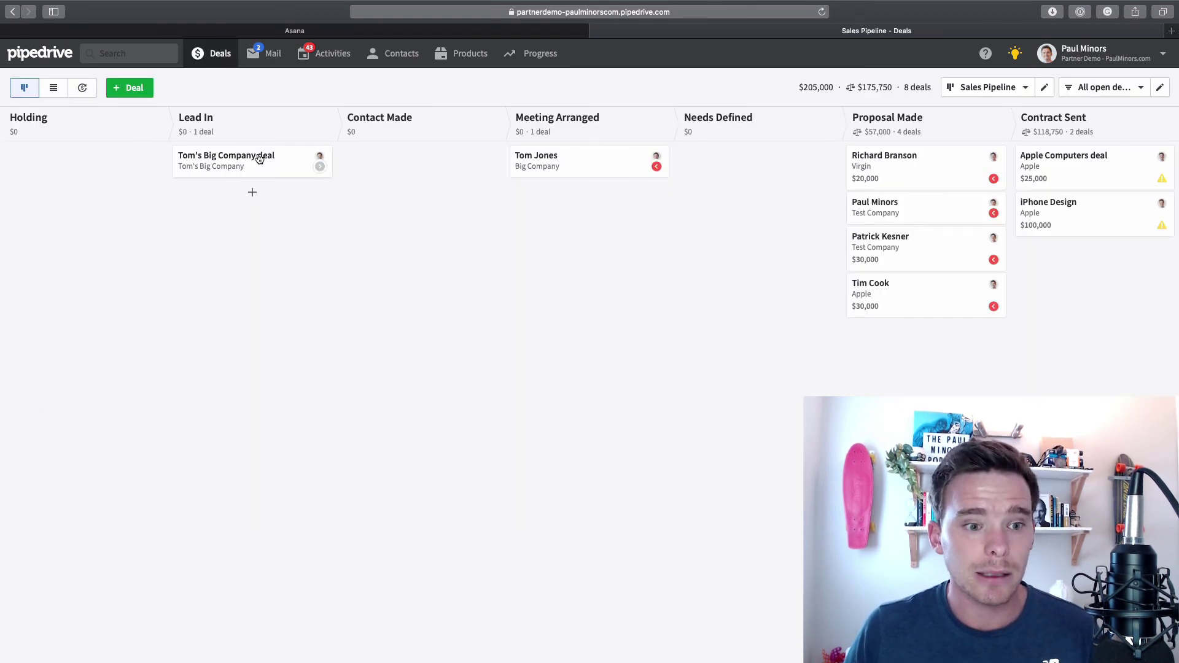
scroll(298, 482, down, 3)
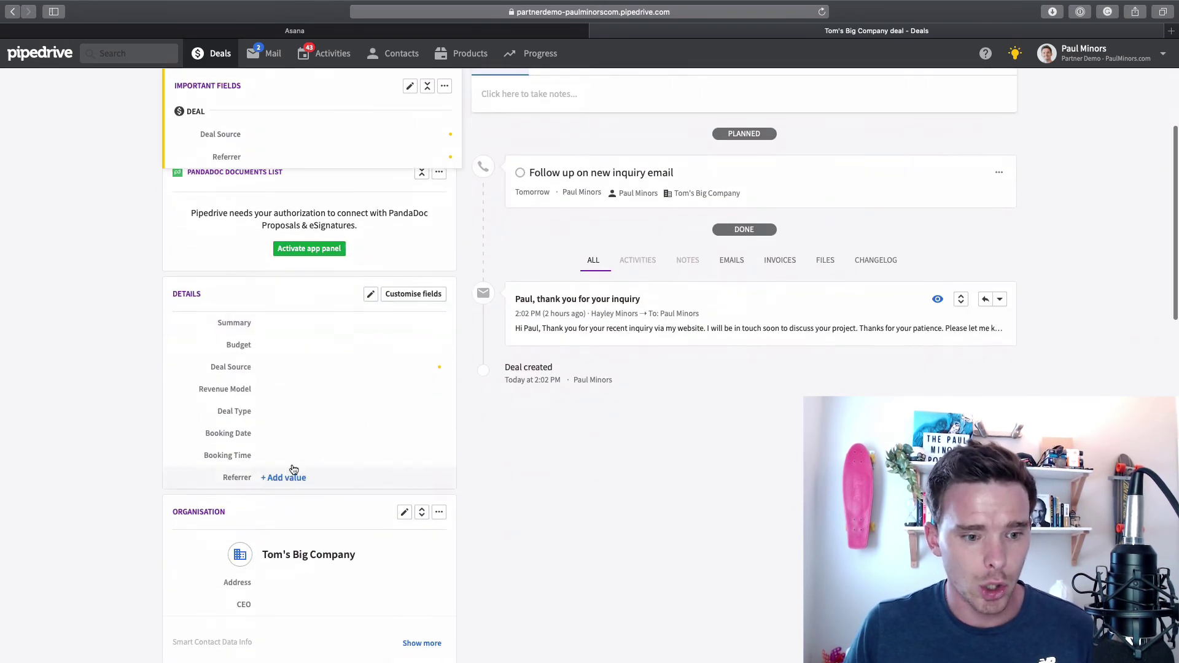
click(283, 412)
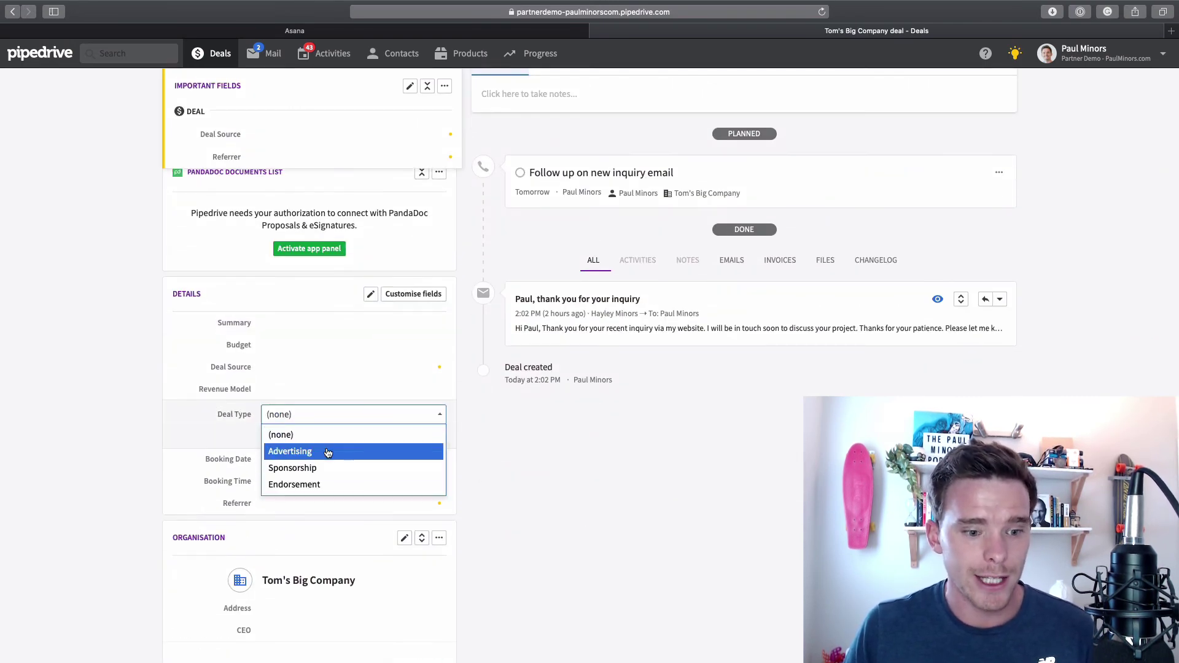
click(556, 458)
scroll(555, 429, up, 3)
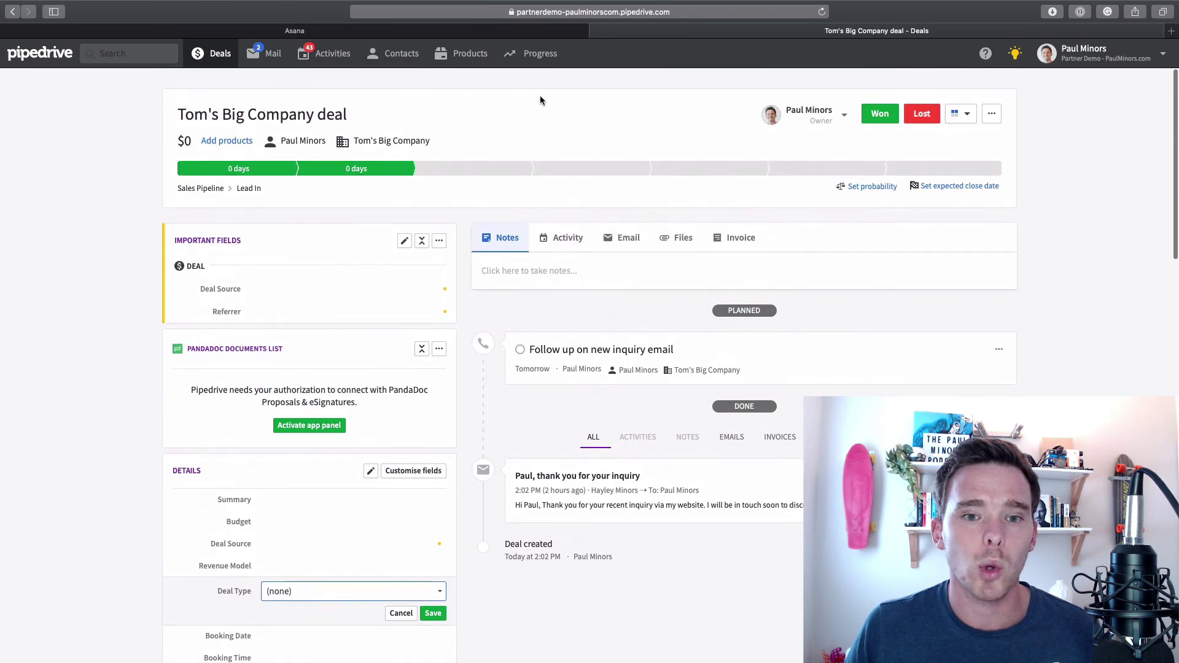
mouse_move(540, 54)
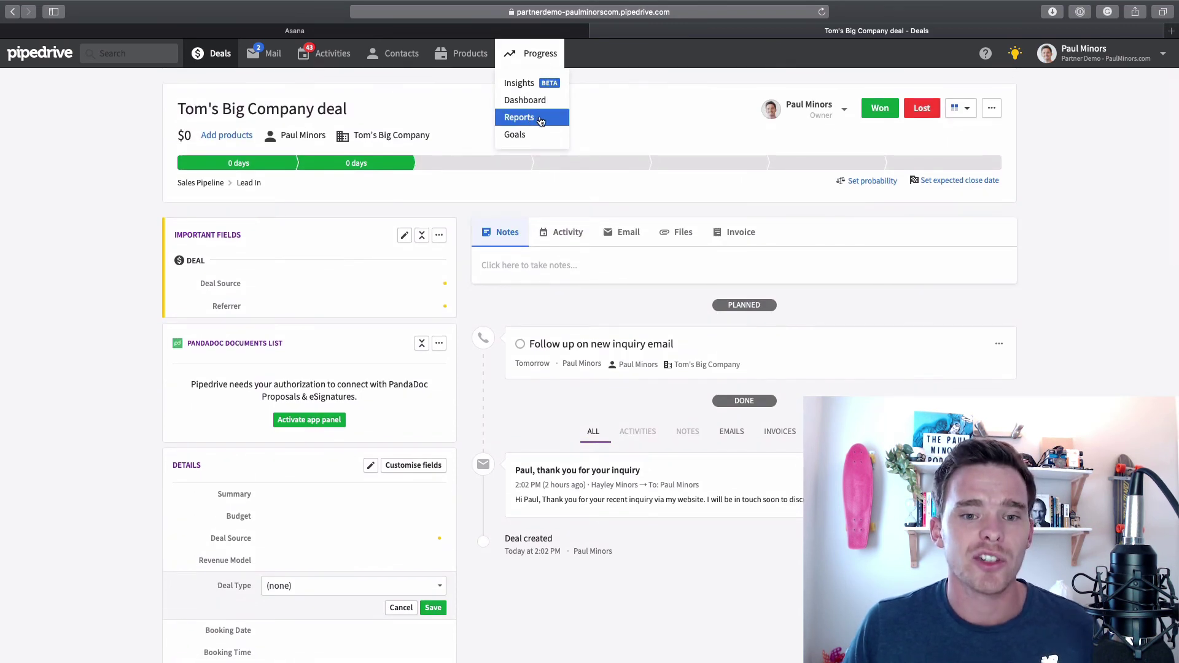